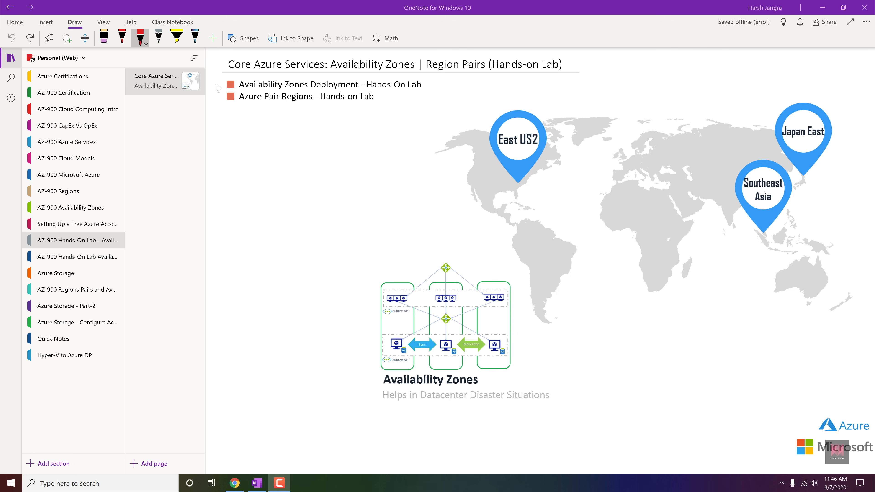
Step: Draw red check marks beside the Availability Zones Deployment and Azure Pair Regions lab topics
{"action": "left_click_drag", "start_coordinate": [214, 84], "coordinate": [231, 78]}
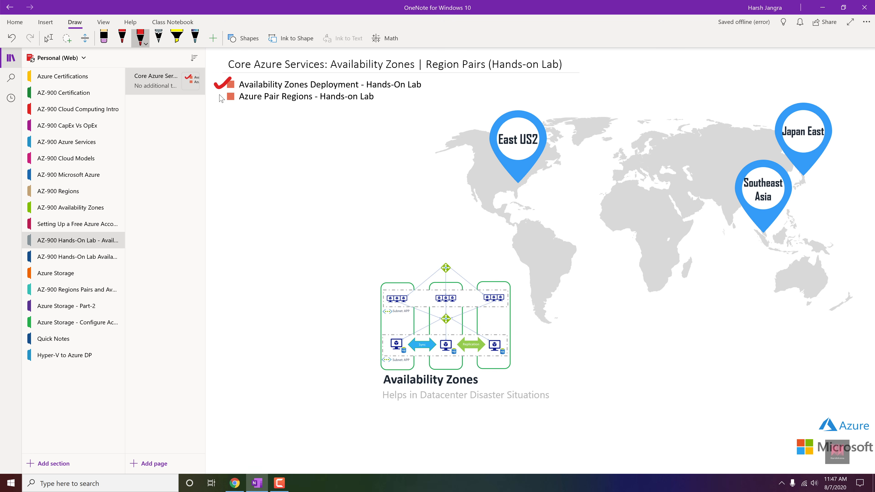
{"action": "left_click_drag", "start_coordinate": [215, 95], "coordinate": [231, 92]}
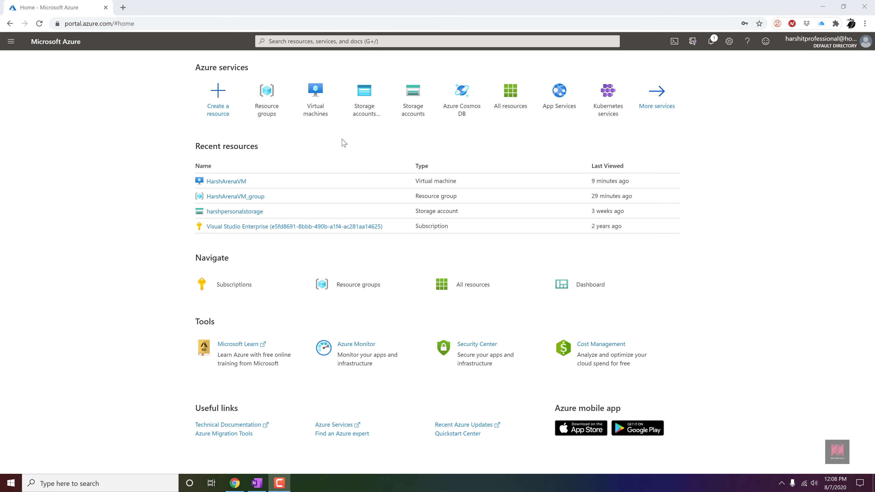
Step: In the Azure portal, open the virtual machine HarshArenaVM and check its availability zone property
{"action": "left_click", "coordinate": [320, 106]}
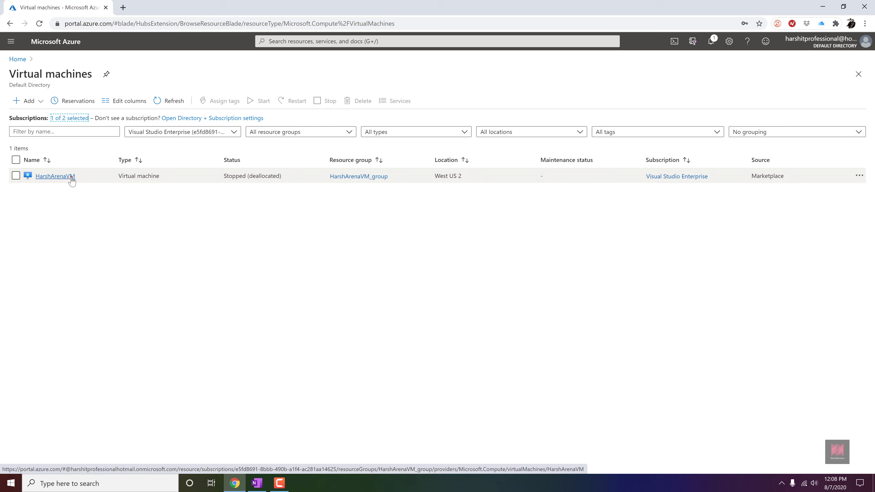
{"action": "left_click", "coordinate": [55, 176]}
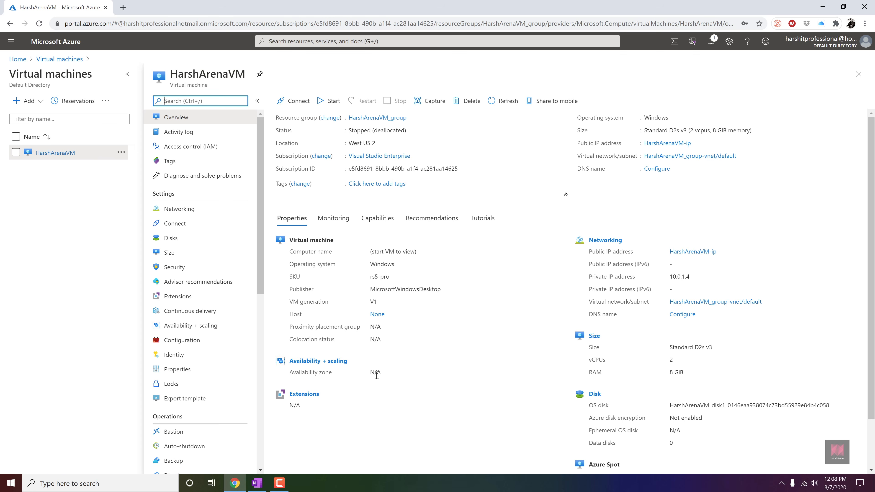
{"action": "left_click_drag", "start_coordinate": [386, 371], "coordinate": [340, 376]}
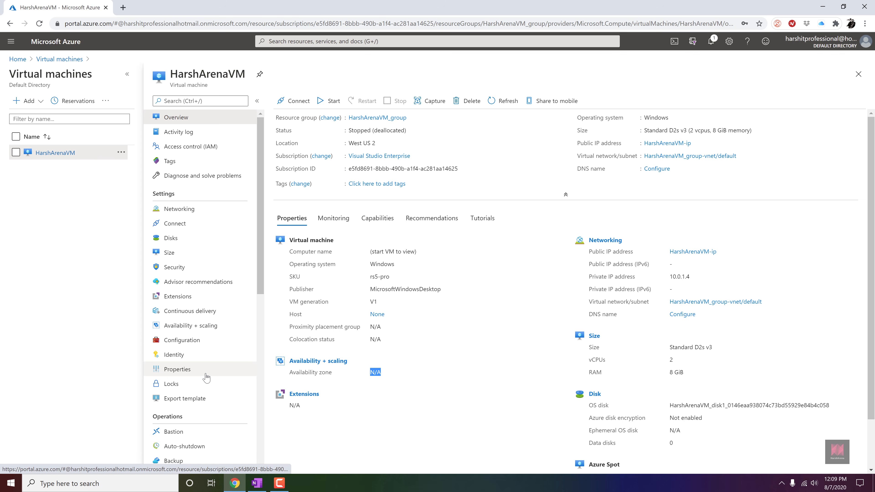
Step: Look through the virtual machine's settings, operations and support pages, including Configuration management, for an availability zone option
{"action": "scroll", "coordinate": [205, 378], "scroll_direction": "down", "scroll_amount": 3}
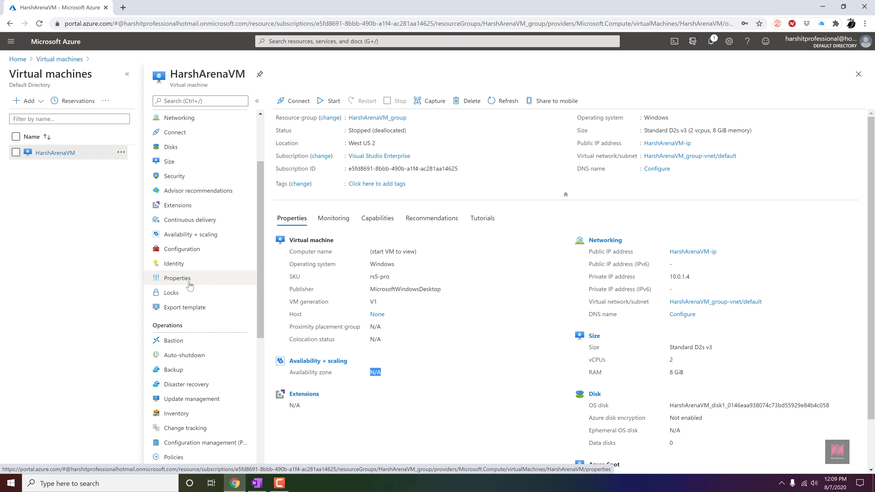
{"action": "scroll", "coordinate": [189, 285], "scroll_direction": "down", "scroll_amount": 4}
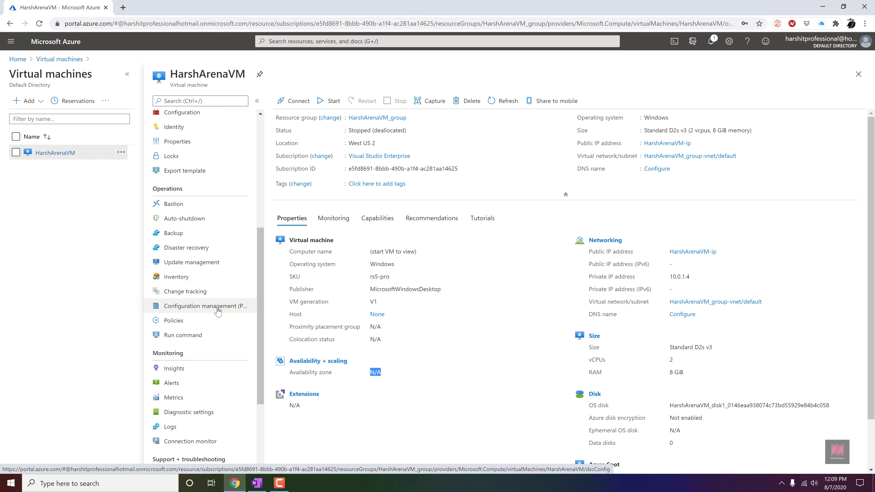
{"action": "left_click", "coordinate": [217, 310]}
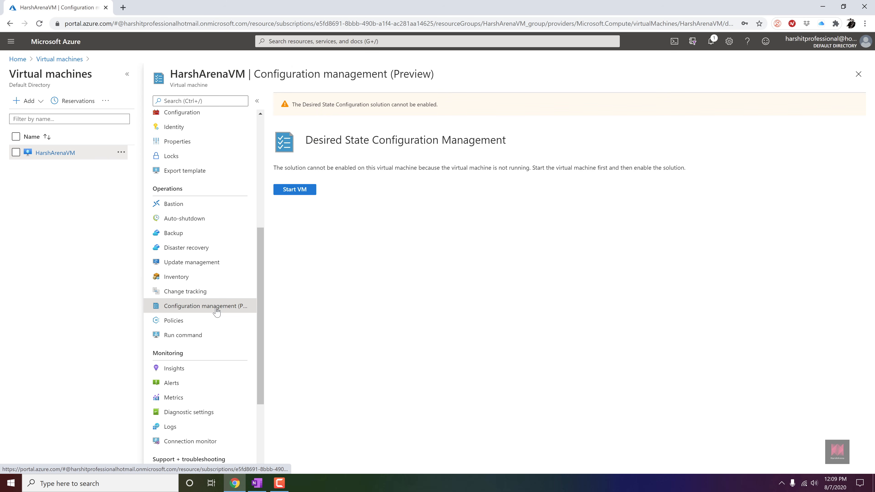
{"action": "scroll", "coordinate": [216, 311], "scroll_direction": "down", "scroll_amount": 3}
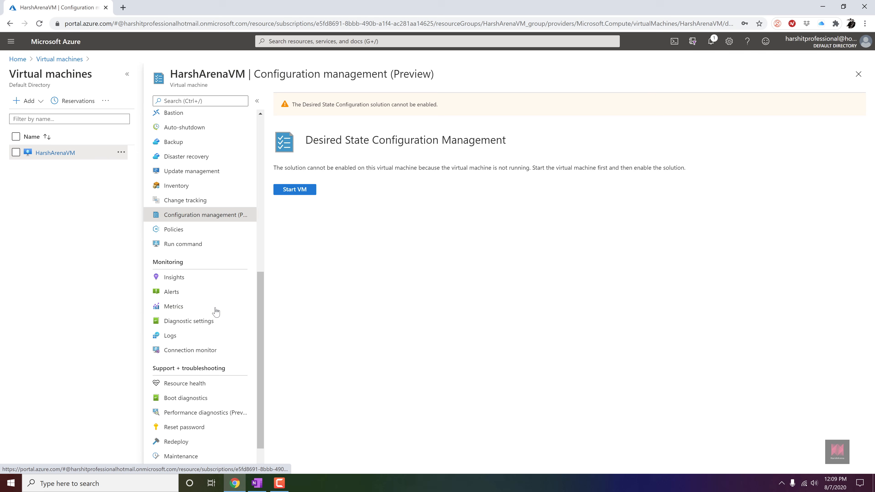
{"action": "scroll", "coordinate": [216, 312], "scroll_direction": "down", "scroll_amount": 1}
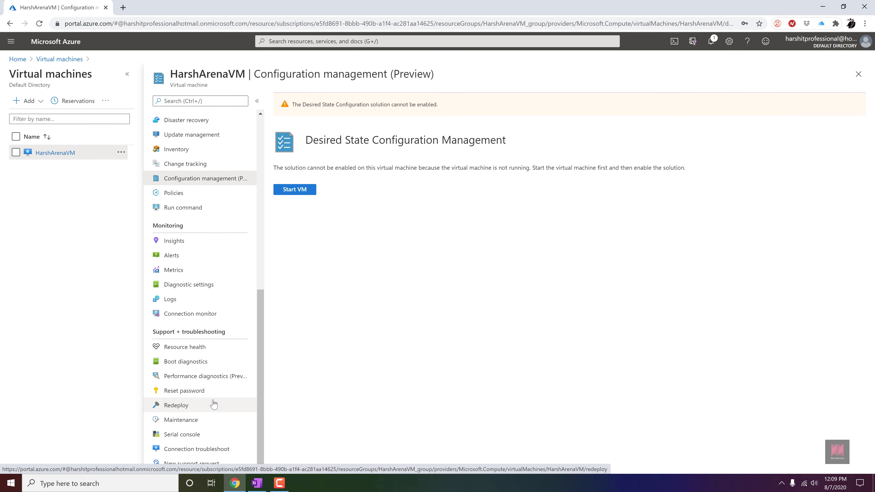
{"action": "scroll", "coordinate": [213, 403], "scroll_direction": "up", "scroll_amount": 6}
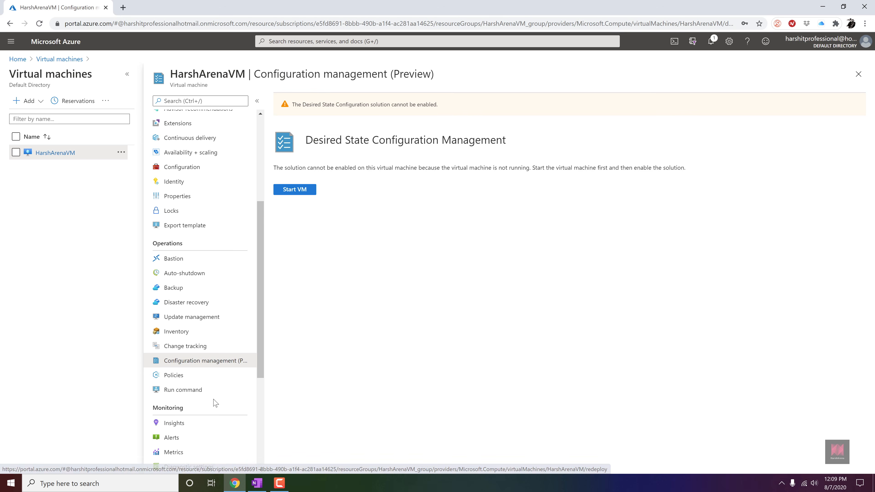
{"action": "scroll", "coordinate": [226, 368], "scroll_direction": "up", "scroll_amount": 6}
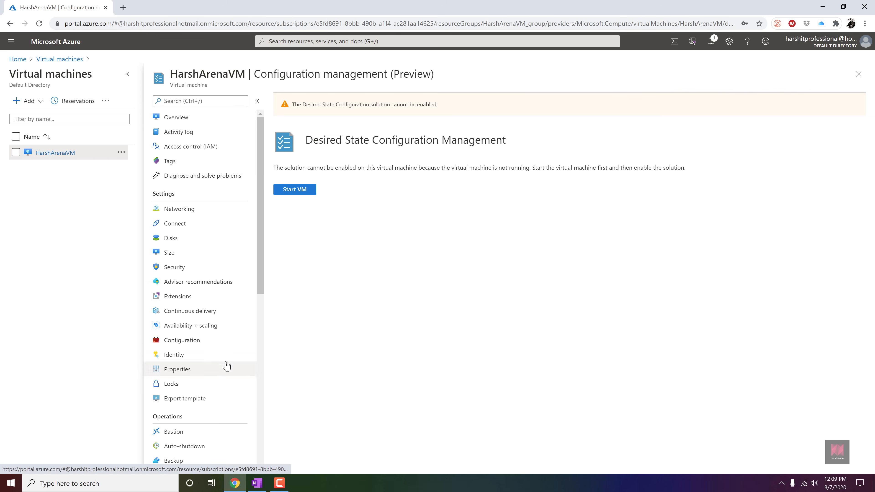
Step: Recheck the virtual machine's overview and examine its Availability + scaling settings
{"action": "left_click", "coordinate": [202, 121]}
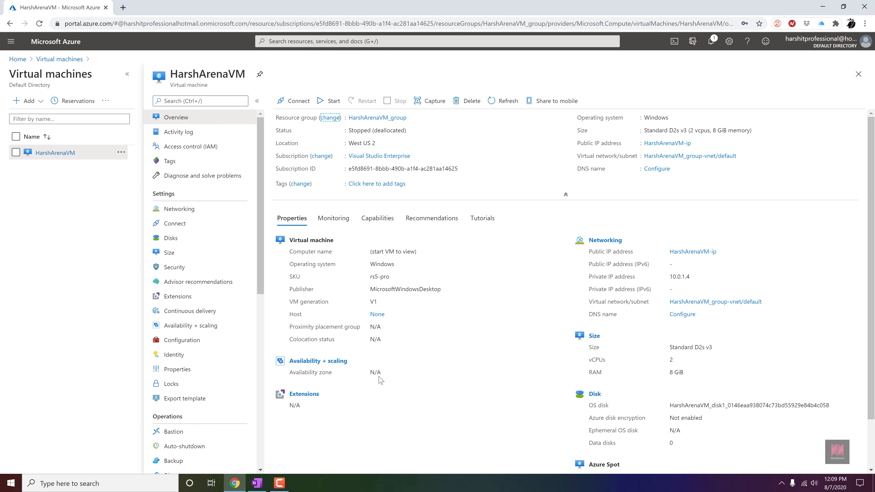
{"action": "left_click", "coordinate": [228, 329]}
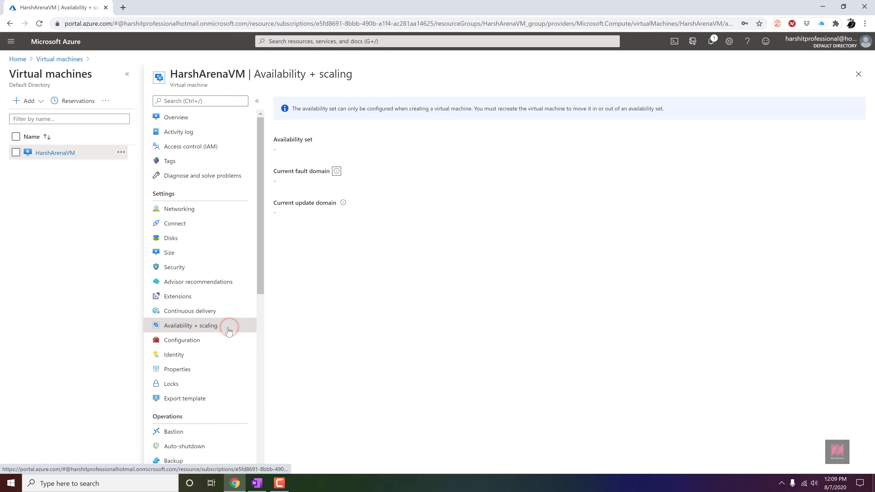
{"action": "mouse_move", "coordinate": [332, 178]}
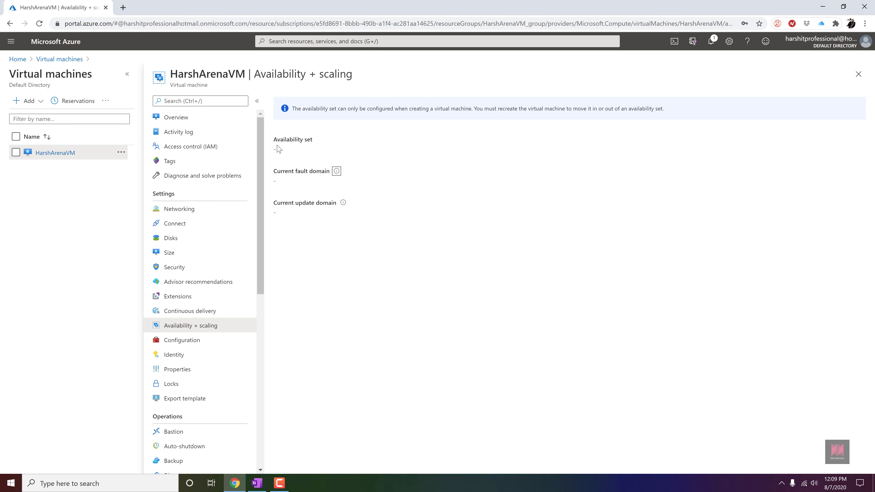
Step: Start creating a new virtual machine and review the subscriptions available for it
{"action": "left_click", "coordinate": [29, 106]}
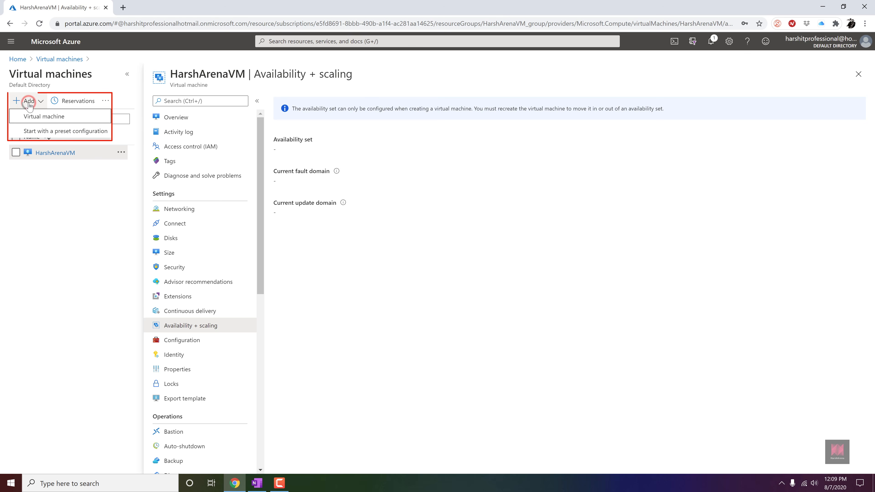
{"action": "left_click", "coordinate": [38, 121]}
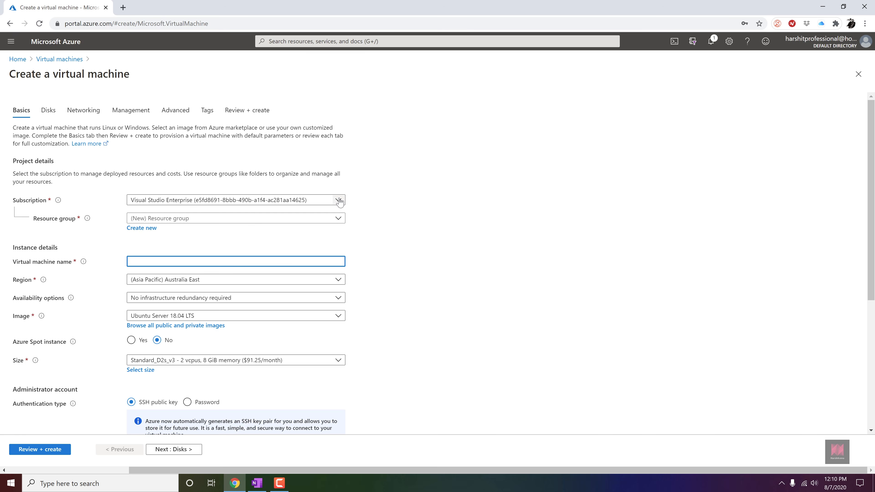
{"action": "left_click", "coordinate": [338, 200]}
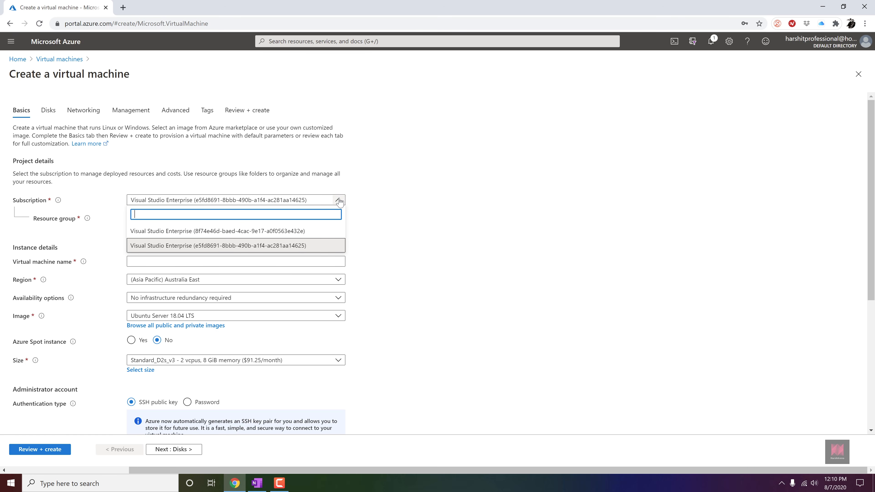
{"action": "left_click", "coordinate": [338, 201]}
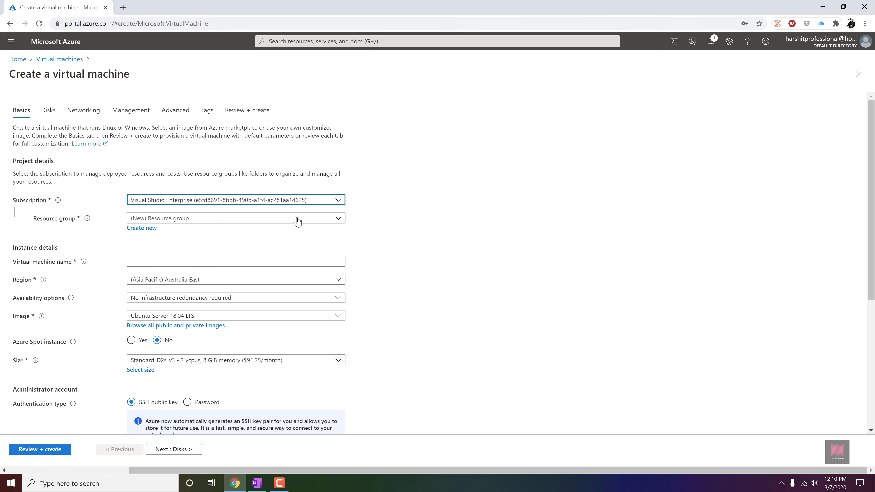
Step: Create a new resource group named HarshRG1 for the virtual machine
{"action": "left_click", "coordinate": [298, 219]}
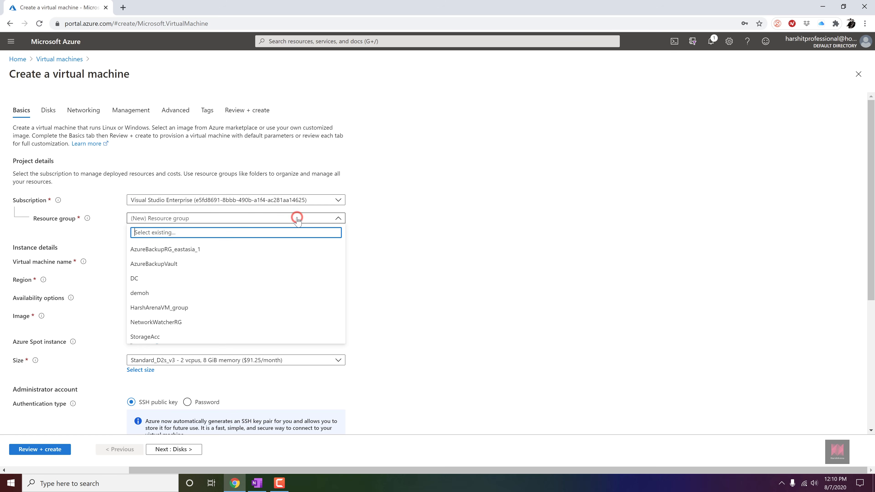
{"action": "left_click", "coordinate": [297, 217]}
{"action": "left_click", "coordinate": [153, 229]}
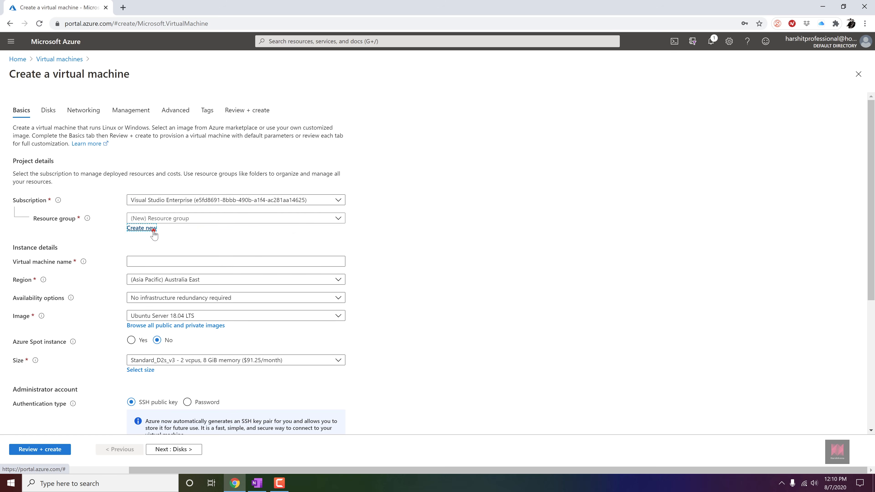
{"action": "type", "text": "Harsh"}
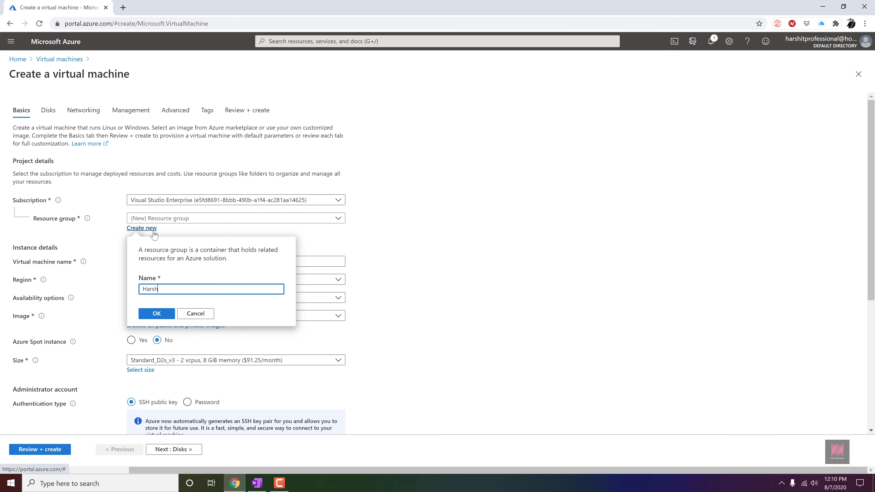
{"action": "type", "text": "RH"}
{"action": "key", "text": "BackSpace"}
{"action": "type", "text": "G1"}
{"action": "left_click", "coordinate": [158, 313]}
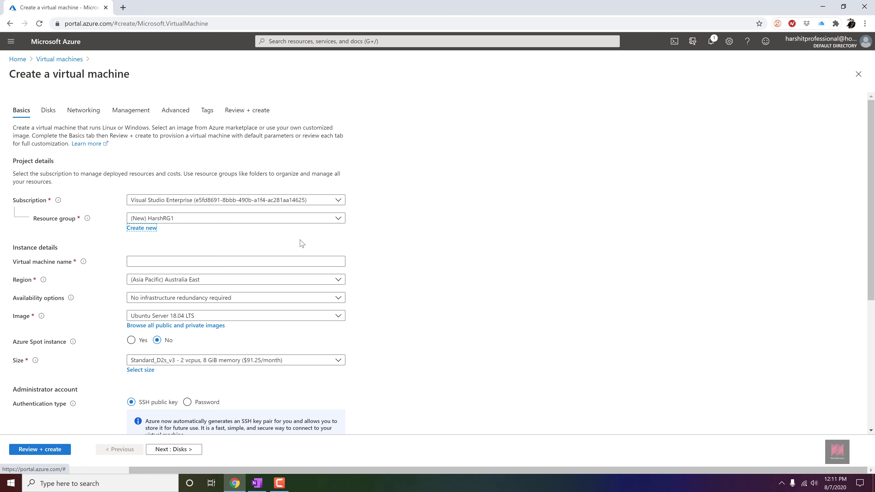
Step: Name the virtual machine HarshVM1 and set its region to (US) East US 2
{"action": "left_click", "coordinate": [245, 258]}
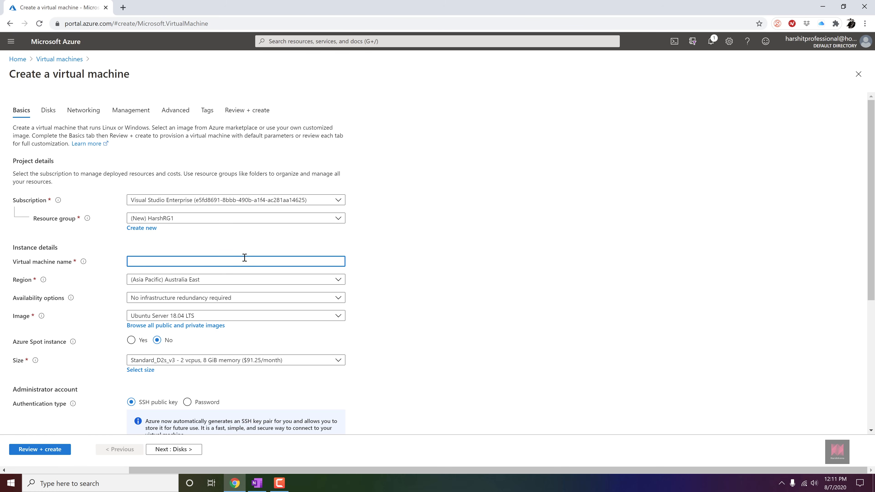
{"action": "type", "text": "HarshVM1"}
{"action": "left_click", "coordinate": [339, 281]}
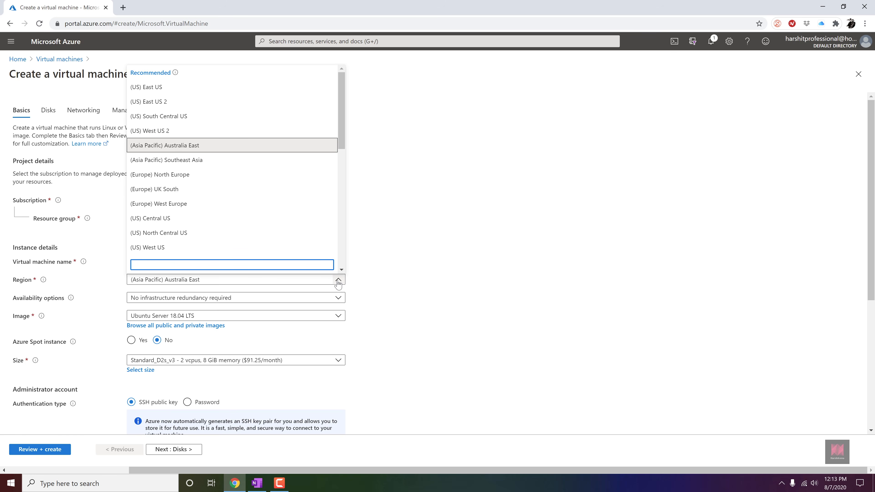
{"action": "left_click", "coordinate": [243, 102]}
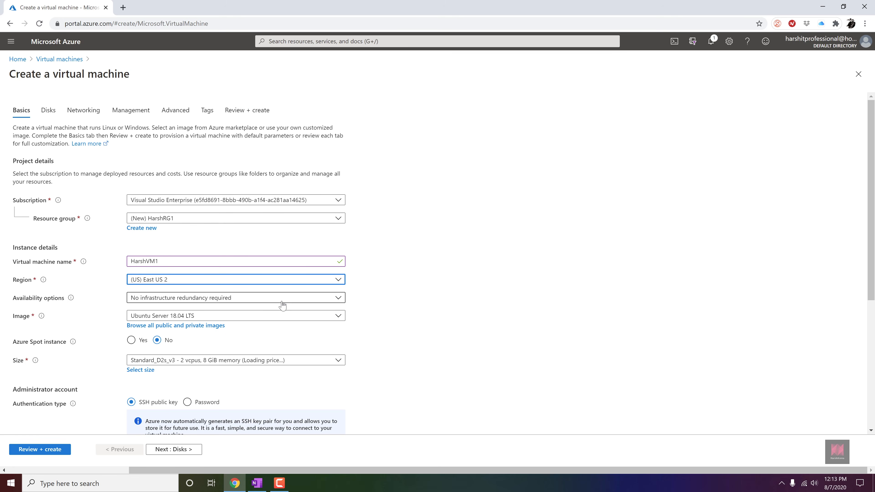
Step: Set the availability option to Availability zone and assign the virtual machine to zone 1
{"action": "left_click", "coordinate": [337, 298]}
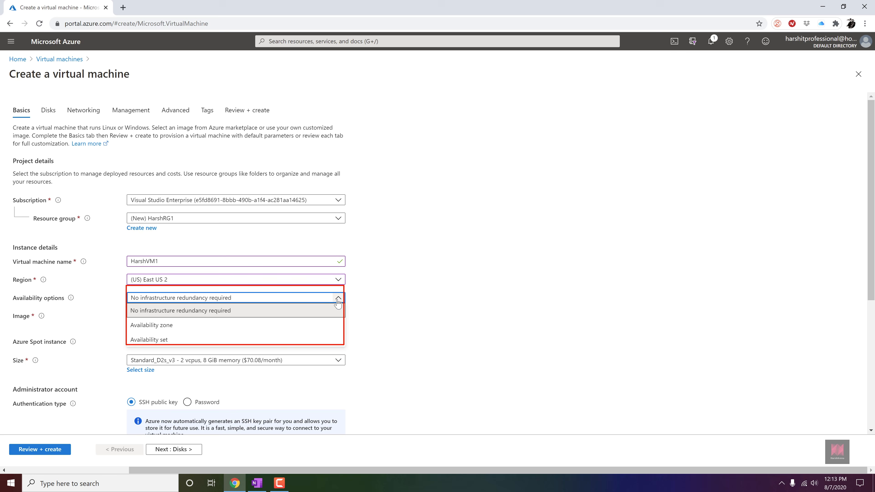
{"action": "left_click", "coordinate": [314, 325]}
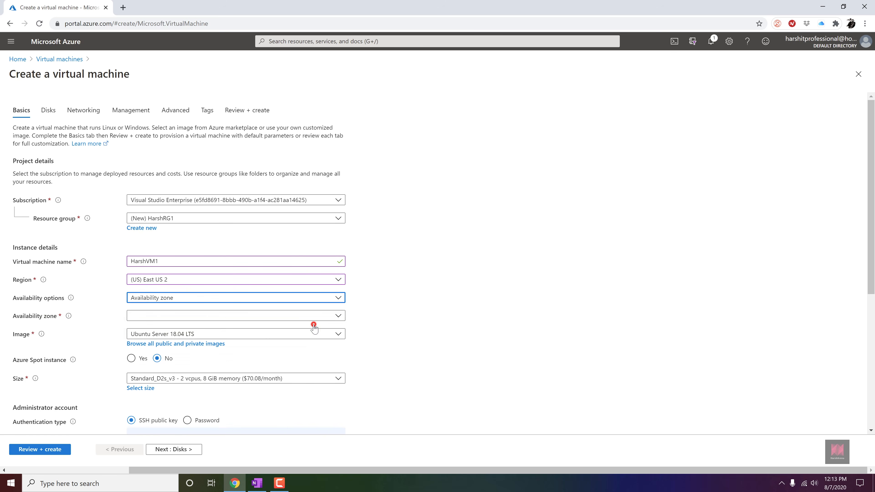
{"action": "left_click", "coordinate": [338, 316]}
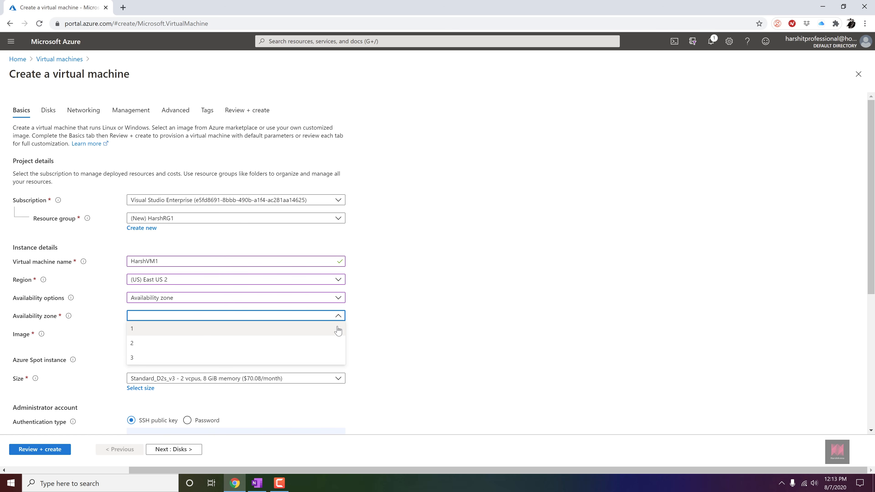
{"action": "left_click", "coordinate": [337, 329]}
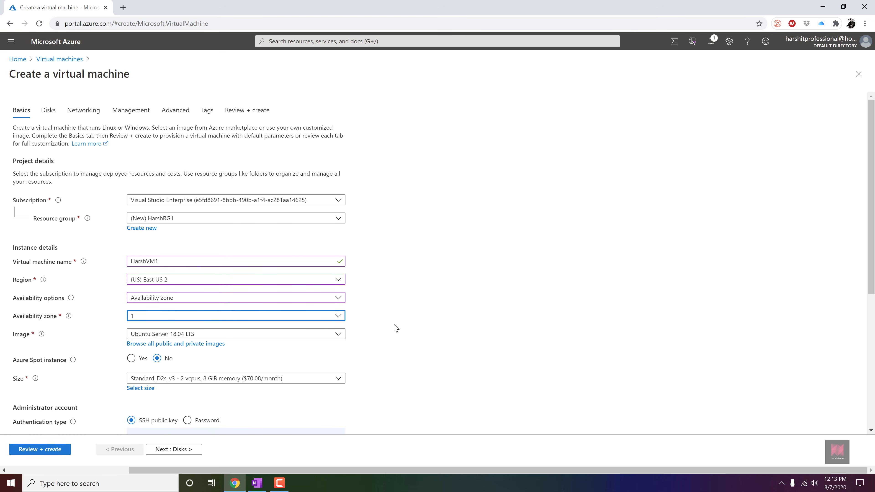
Step: Search the marketplace images for Windows 10 and choose Windows 10 Pro, Version 2004 - Gen1 as the image
{"action": "left_click", "coordinate": [216, 343]}
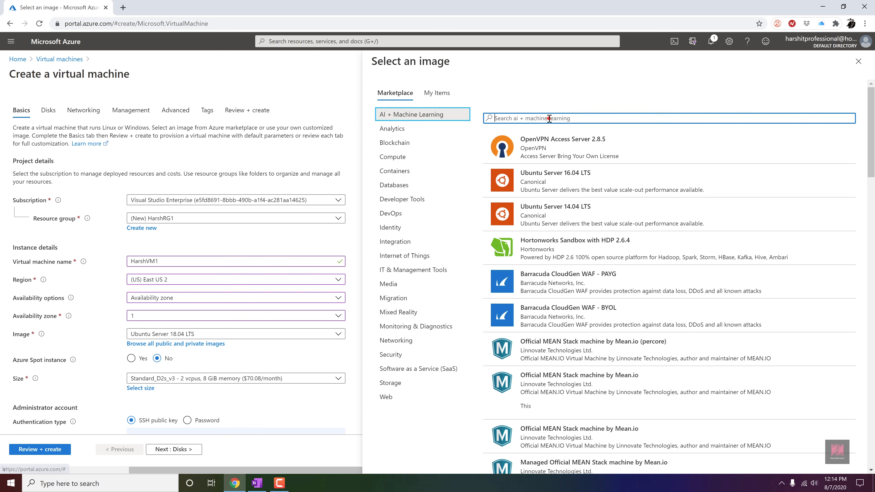
{"action": "type", "text": "Windows"}
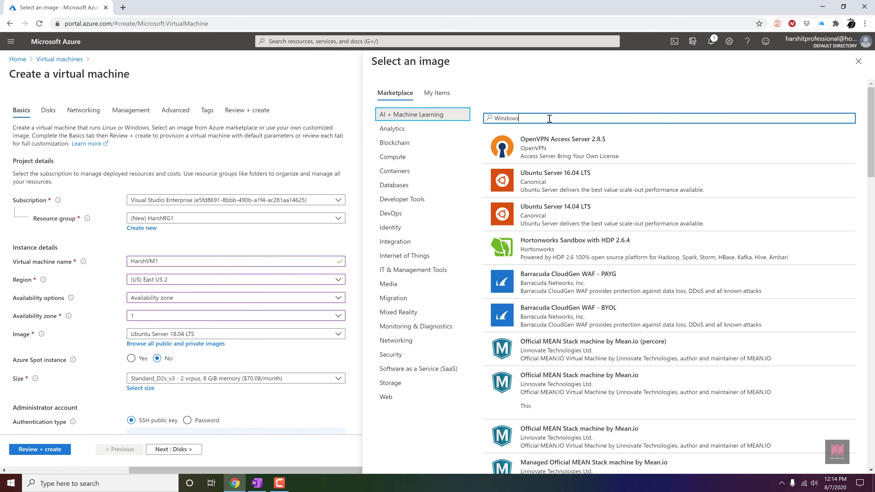
{"action": "type", "text": " 10"}
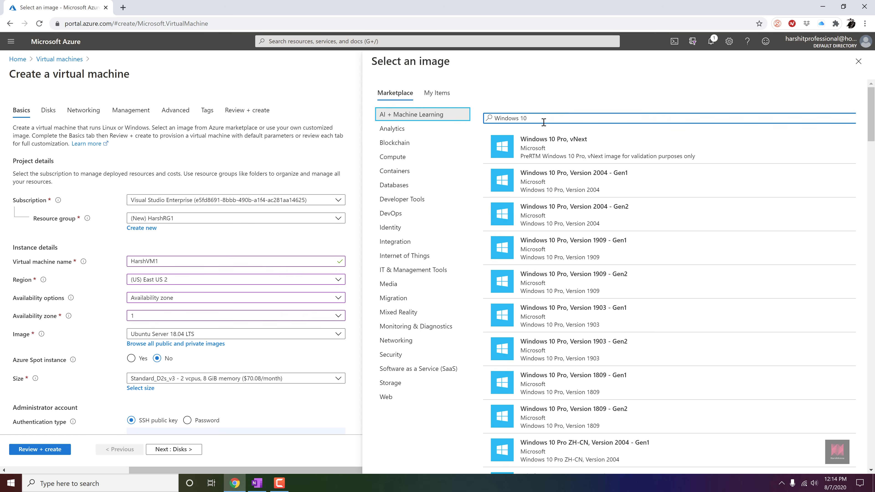
{"action": "left_click", "coordinate": [590, 175]}
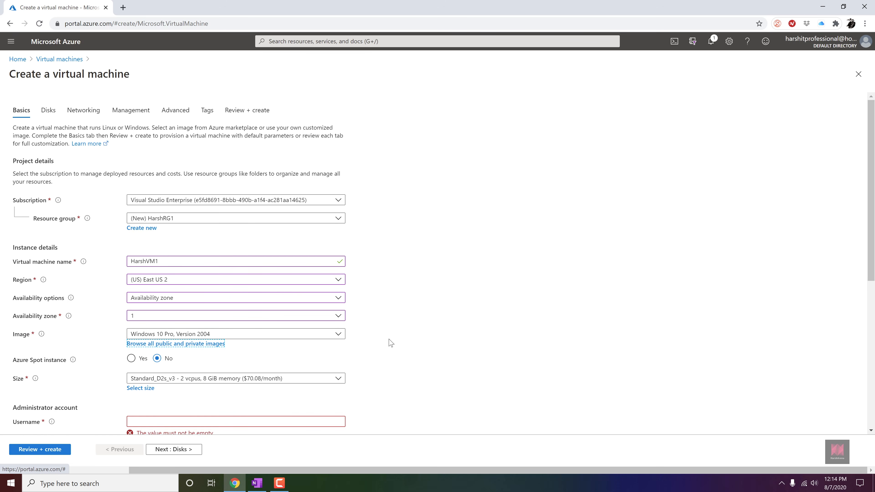
{"action": "scroll", "coordinate": [390, 342], "scroll_direction": "down", "scroll_amount": 3}
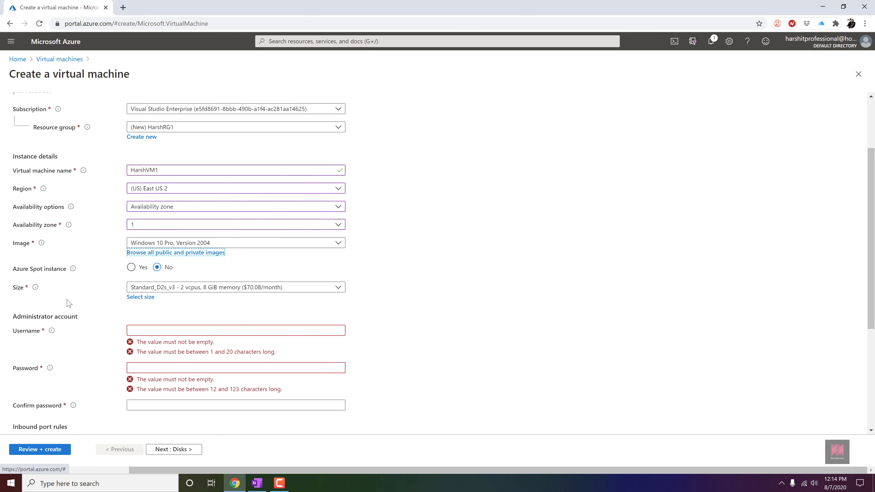
Step: Choose DS2_v2 as the virtual machine size
{"action": "left_click", "coordinate": [145, 298]}
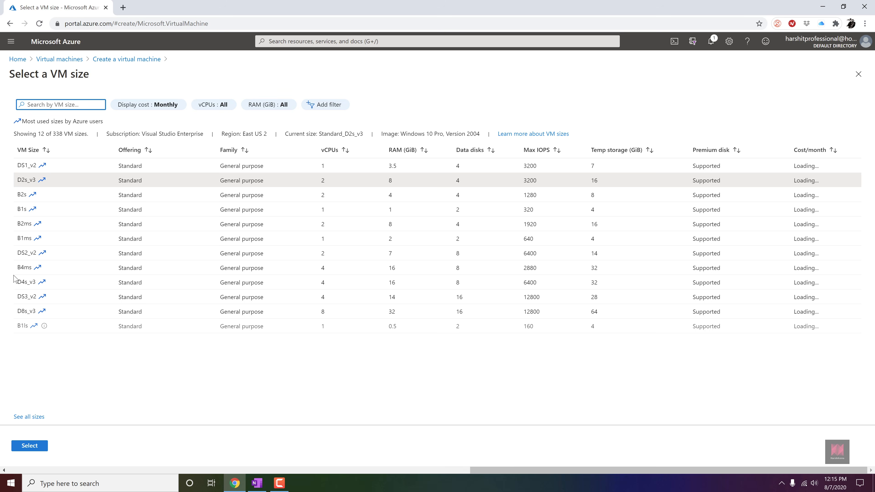
{"action": "left_click", "coordinate": [28, 253]}
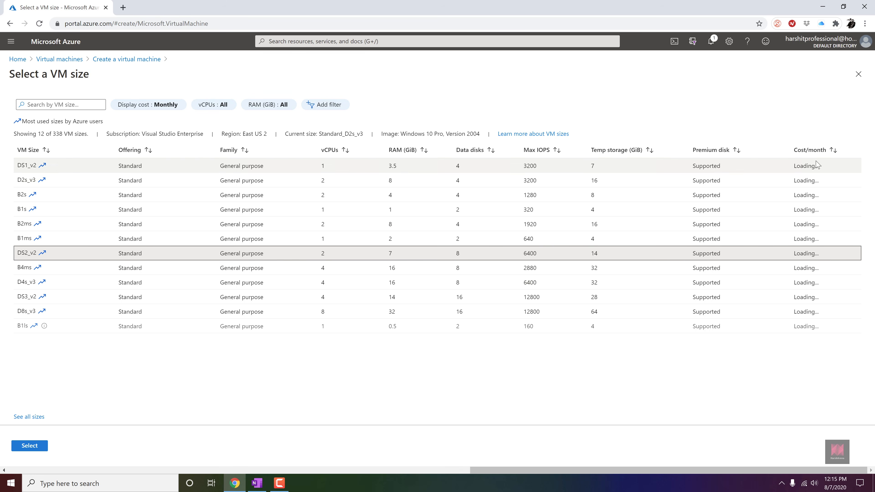
{"action": "left_click", "coordinate": [30, 445]}
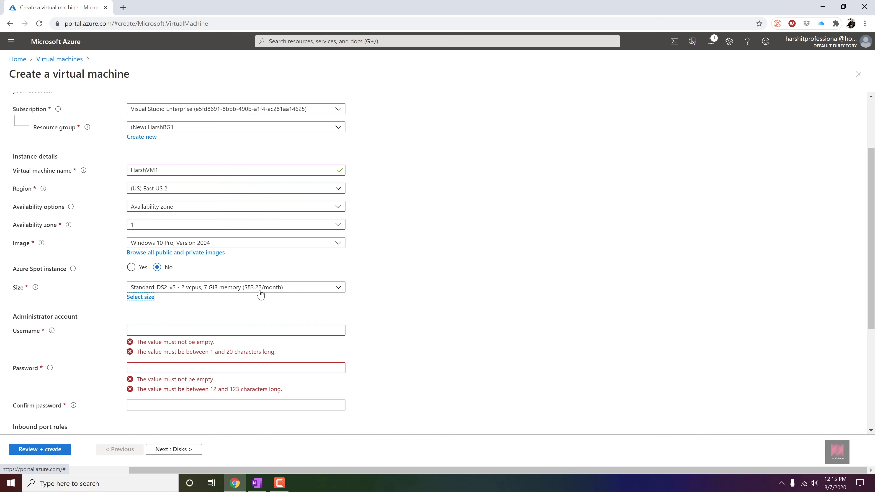
Step: Change the virtual machine size to B1ms, with 1 vCPU and 2 GiB of memory
{"action": "left_click", "coordinate": [147, 297]}
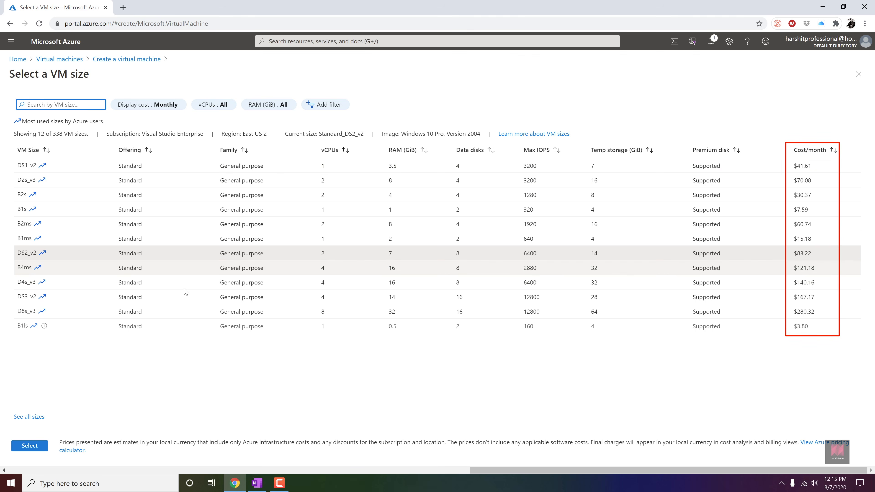
{"action": "left_click", "coordinate": [27, 234]}
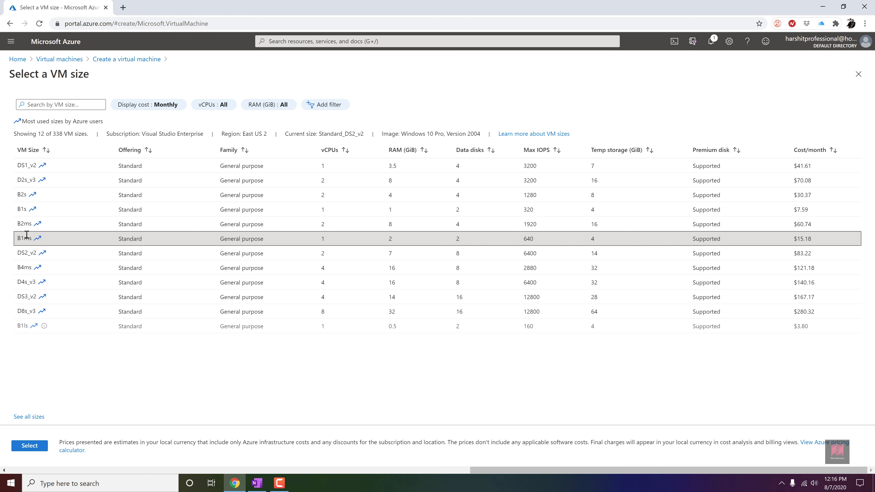
{"action": "left_click", "coordinate": [30, 445]}
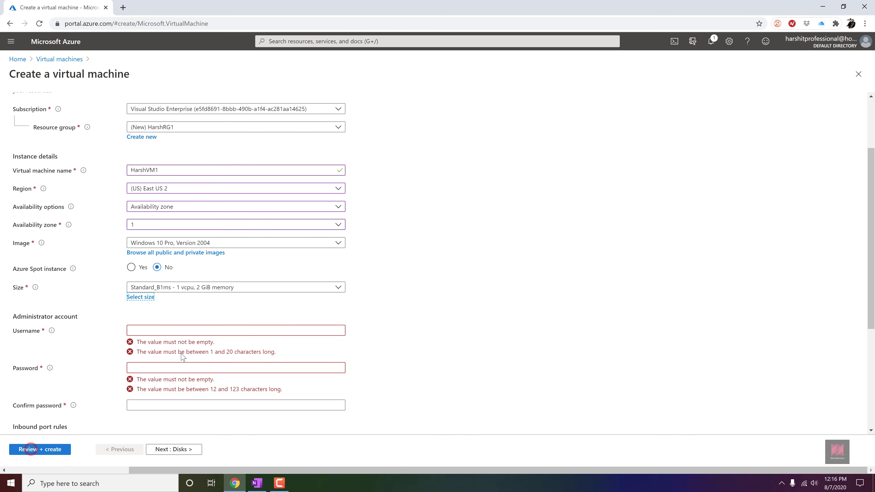
Step: Set the administrator username to harshadmin, then enter and confirm the administrator account password
{"action": "left_click", "coordinate": [155, 332]}
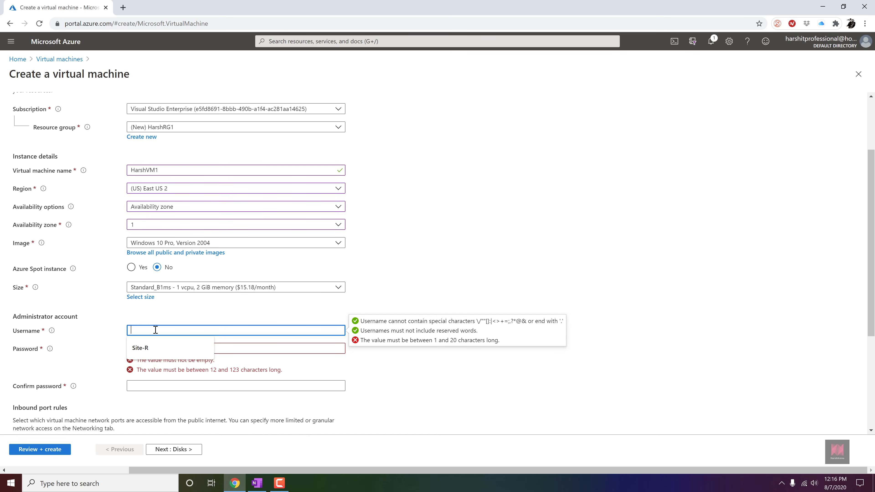
{"action": "type", "text": "harshadmin"}
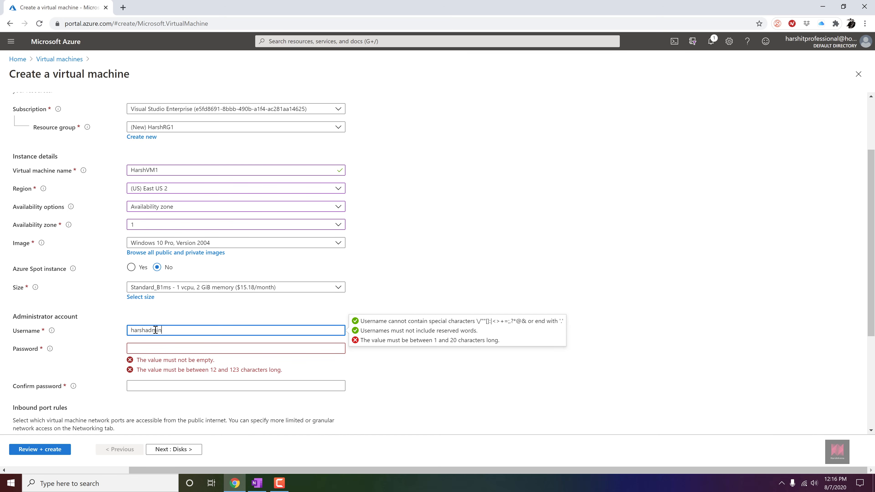
{"action": "left_click", "coordinate": [171, 349]}
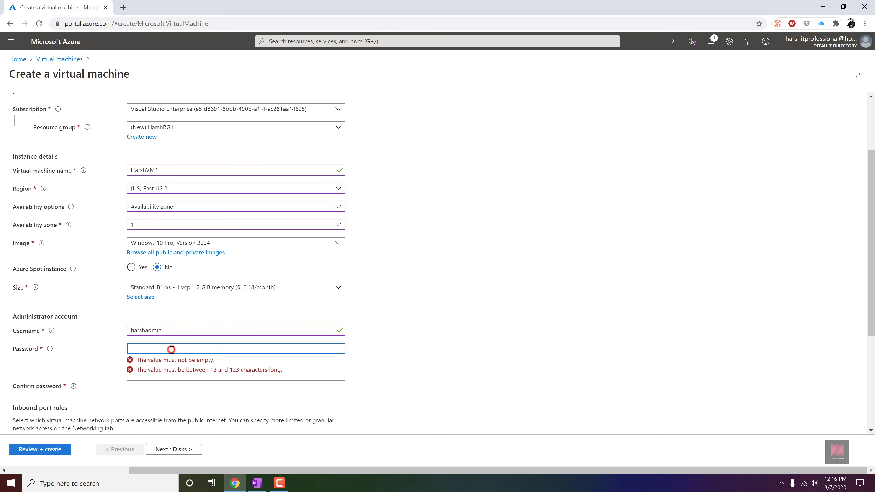
{"action": "type", "text": "••••••••••••••"}
{"action": "left_click", "coordinate": [154, 366]}
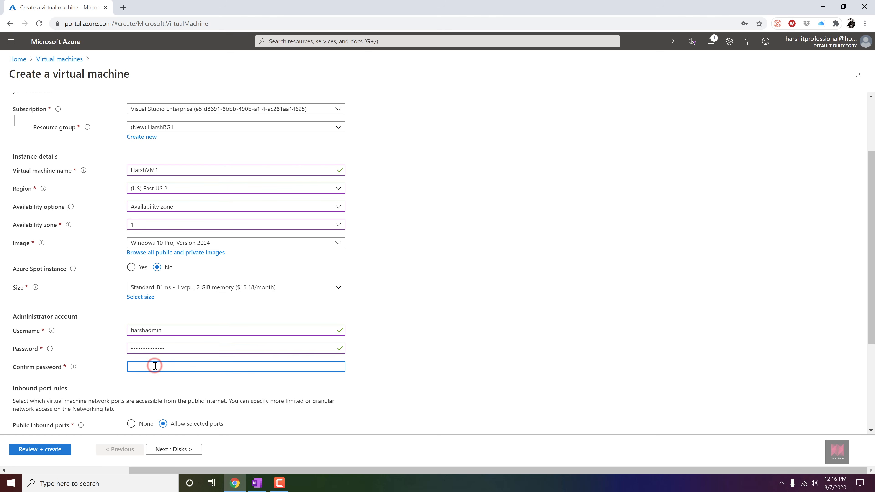
{"action": "type", "text": "••••••••••••••"}
Step: Set the public inbound ports to allow selected ports and choose RDP (3389) as the only open port
{"action": "scroll", "coordinate": [366, 367], "scroll_direction": "down", "scroll_amount": 4}
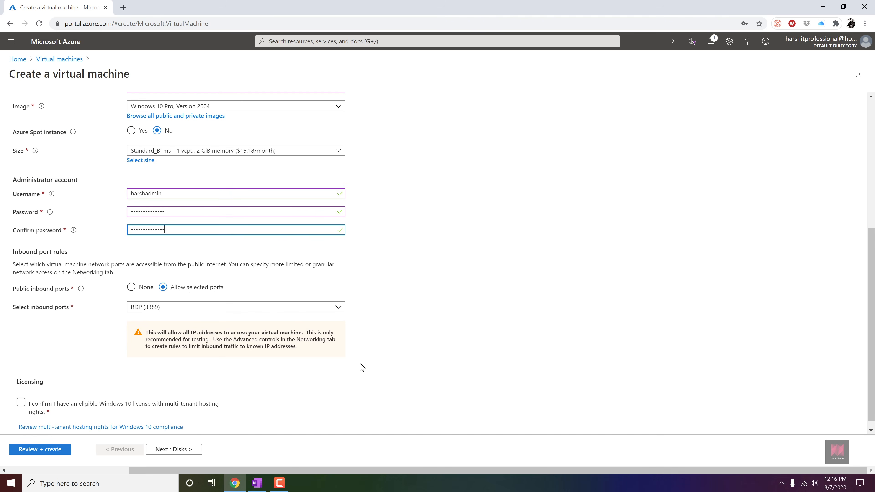
{"action": "left_click", "coordinate": [136, 289]}
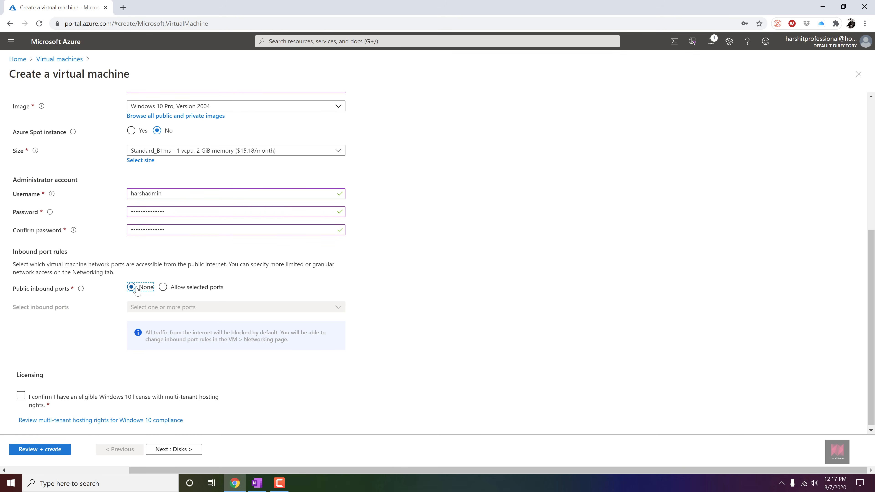
{"action": "left_click", "coordinate": [163, 286]}
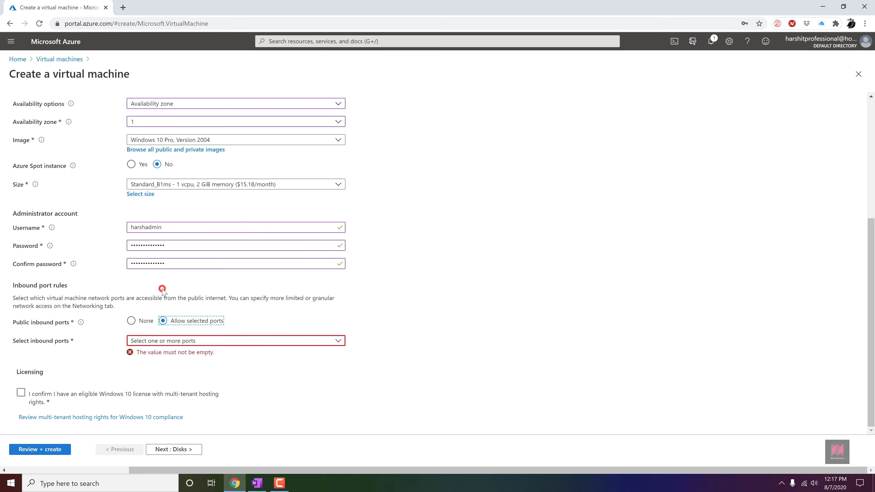
{"action": "left_click", "coordinate": [189, 343]}
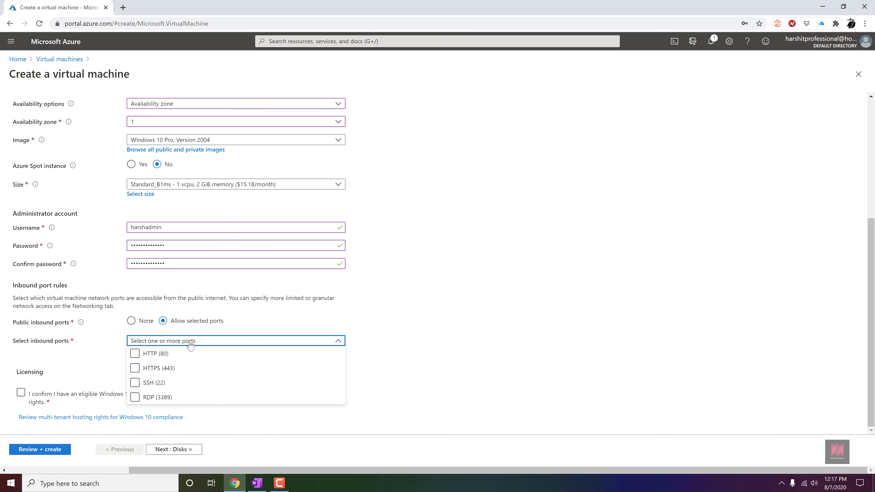
{"action": "left_click", "coordinate": [136, 399]}
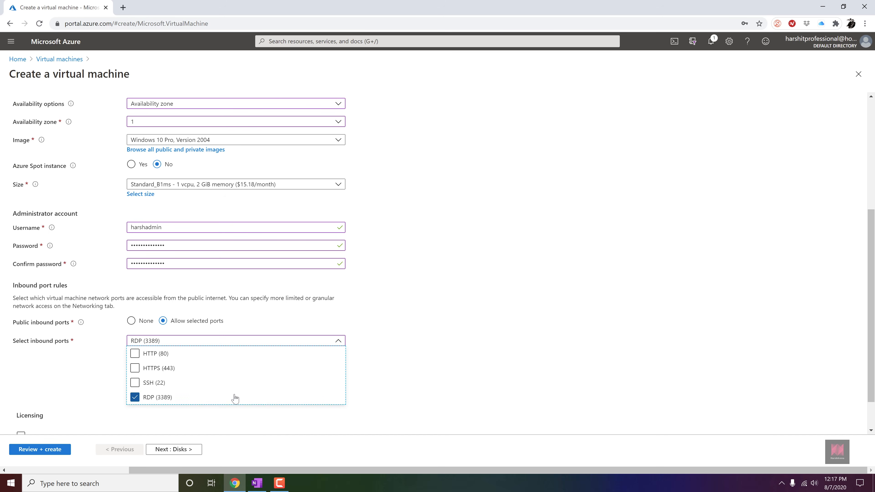
{"action": "left_click", "coordinate": [391, 375]}
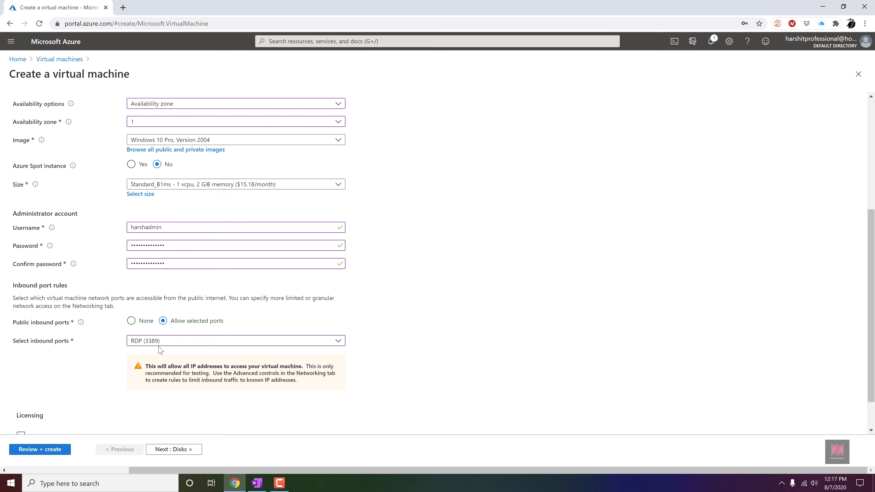
Step: Confirm holding an eligible Windows 10 license with multi-tenant hosting rights
{"action": "scroll", "coordinate": [160, 350], "scroll_direction": "down", "scroll_amount": 1}
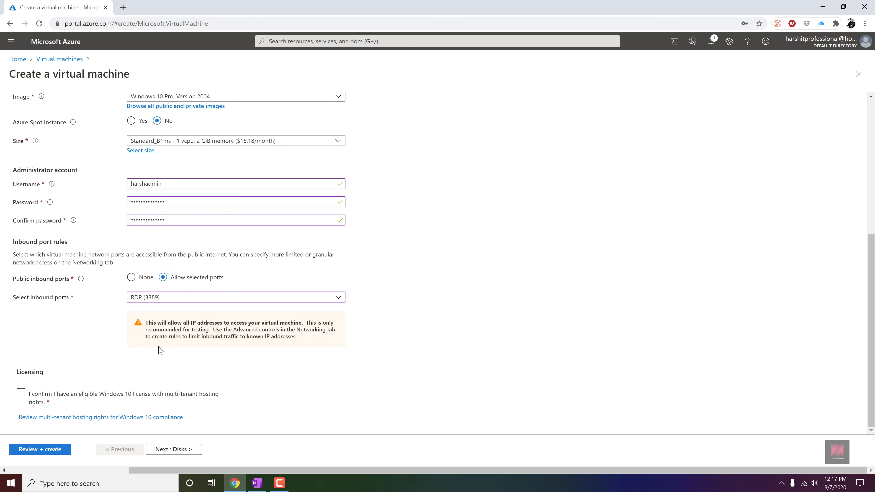
{"action": "left_click", "coordinate": [21, 393]}
{"action": "left_click", "coordinate": [21, 393]}
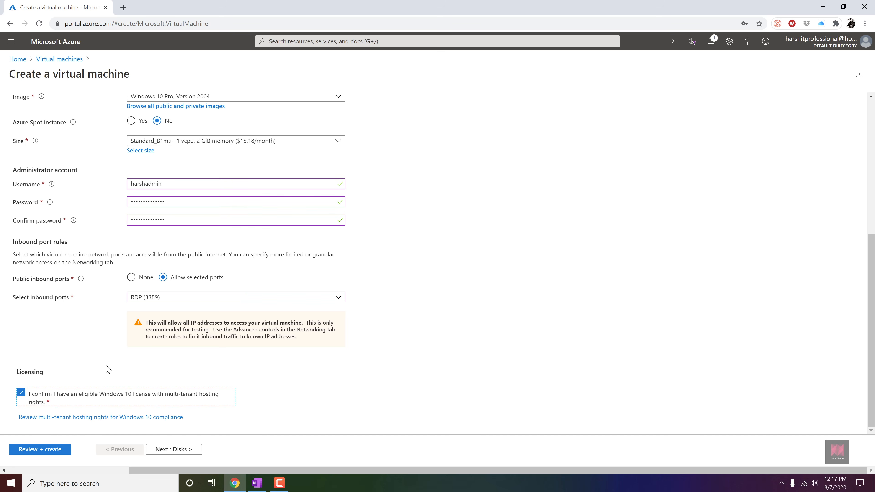
Step: Review the HarshVM1 configuration, dismiss the browser's offer to save the password, and create the virtual machine
{"action": "scroll", "coordinate": [108, 370], "scroll_direction": "up", "scroll_amount": 7}
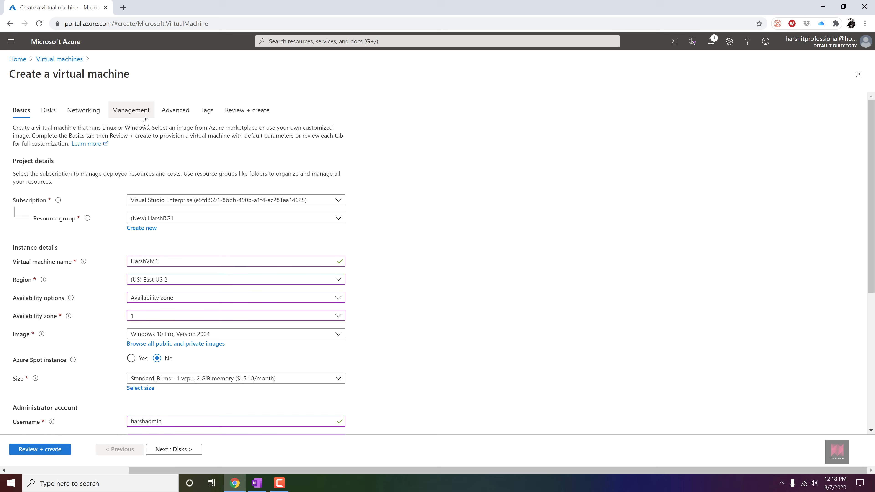
{"action": "scroll", "coordinate": [236, 340], "scroll_direction": "down", "scroll_amount": 4}
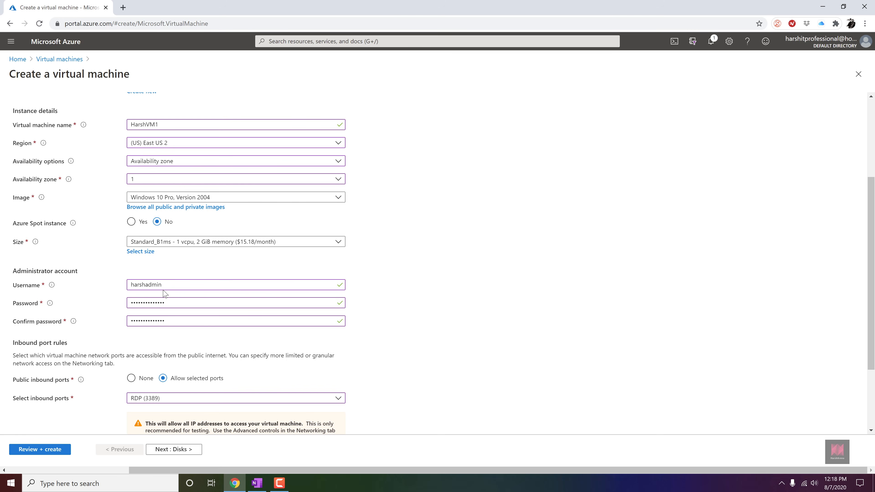
{"action": "left_click", "coordinate": [60, 450]}
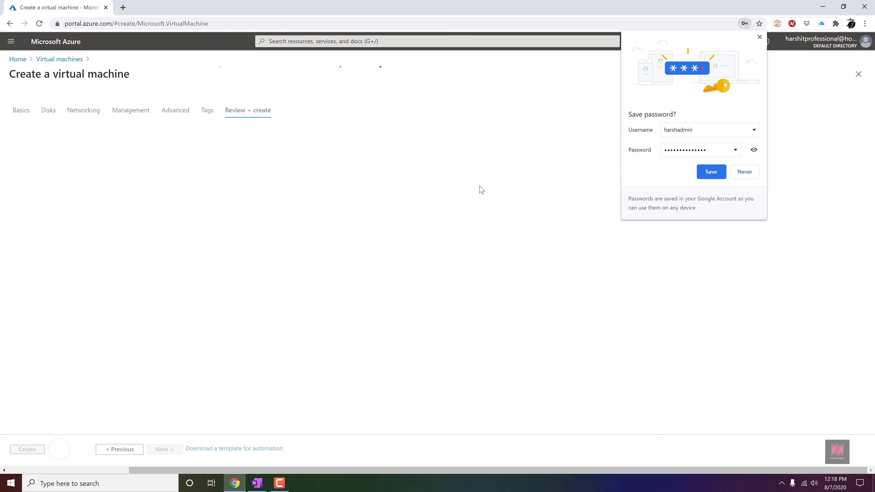
{"action": "left_click", "coordinate": [759, 36]}
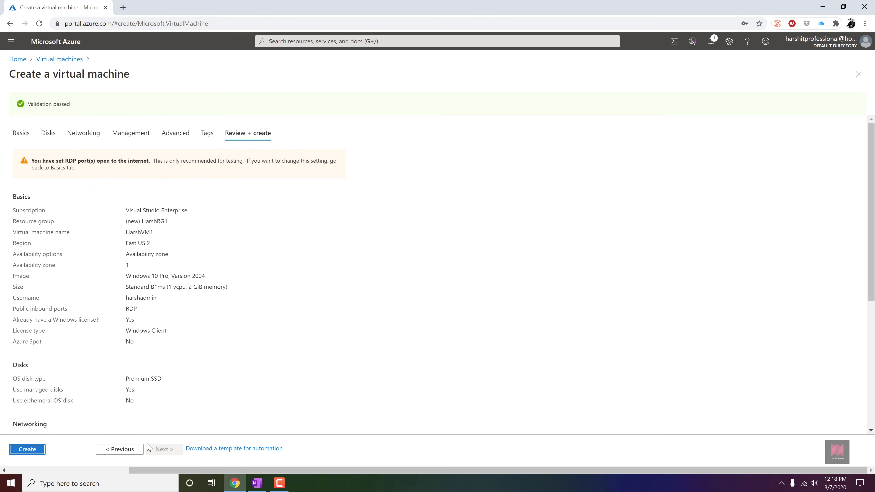
{"action": "left_click", "coordinate": [37, 448]}
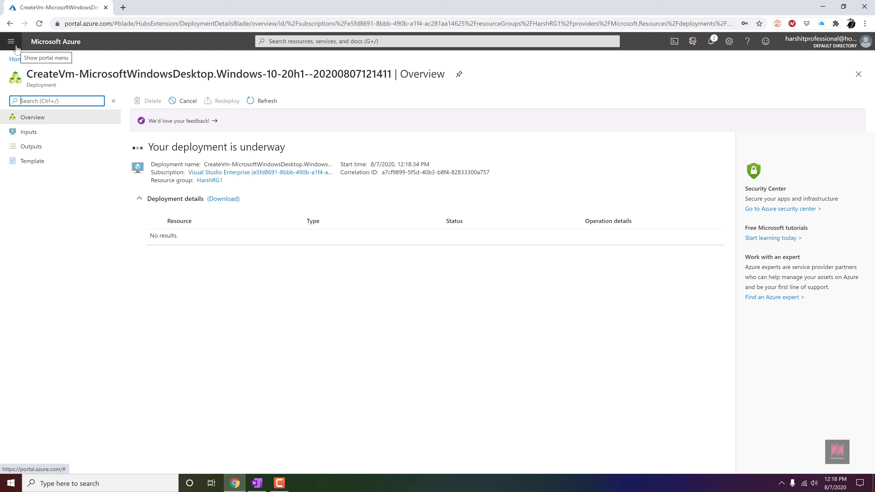
Step: Return to the list of virtual machines and begin creating another virtual machine
{"action": "left_click", "coordinate": [12, 42]}
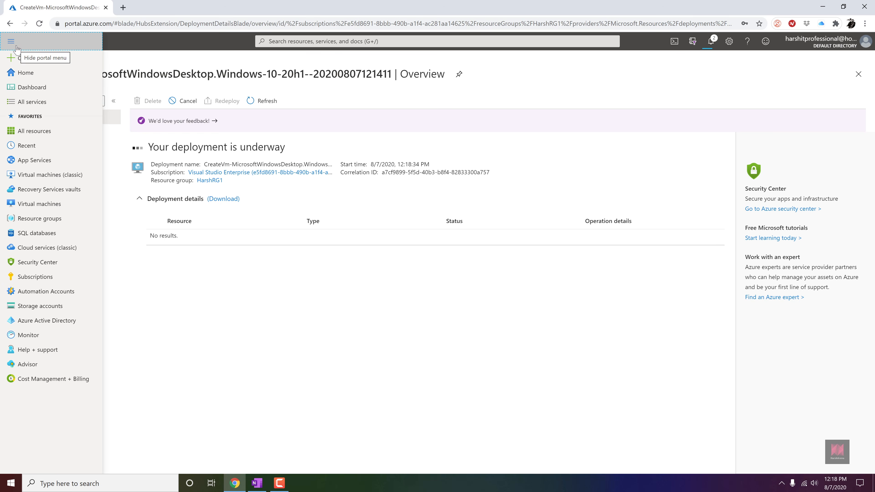
{"action": "left_click", "coordinate": [60, 208]}
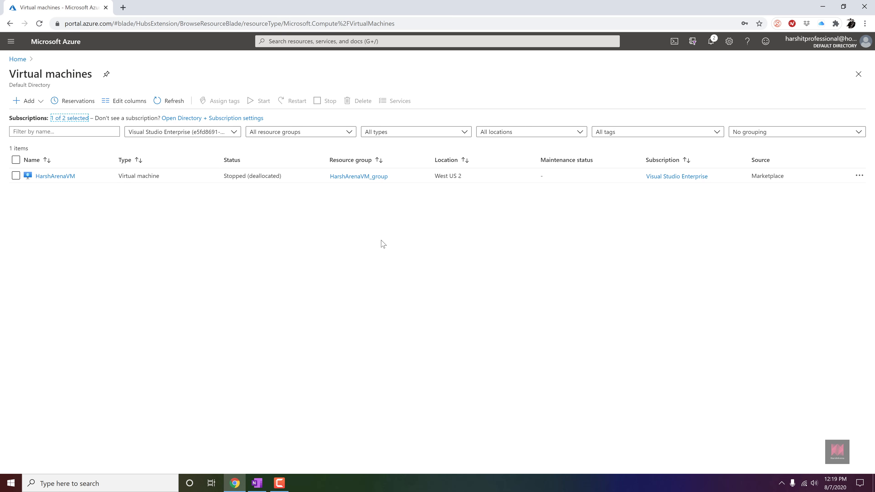
{"action": "left_click", "coordinate": [28, 102]}
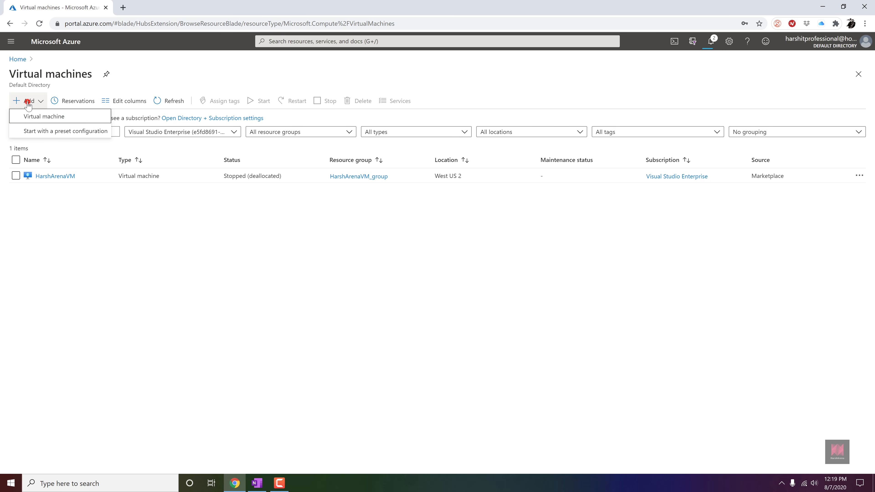
{"action": "left_click", "coordinate": [48, 117]}
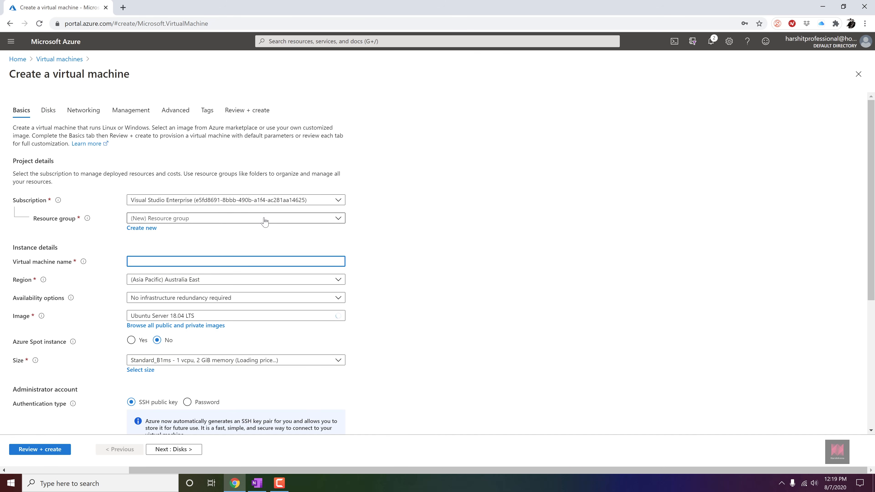
Step: Create a new resource group named HarshRG2 for the second virtual machine
{"action": "left_click", "coordinate": [264, 221]}
{"action": "left_click", "coordinate": [262, 219]}
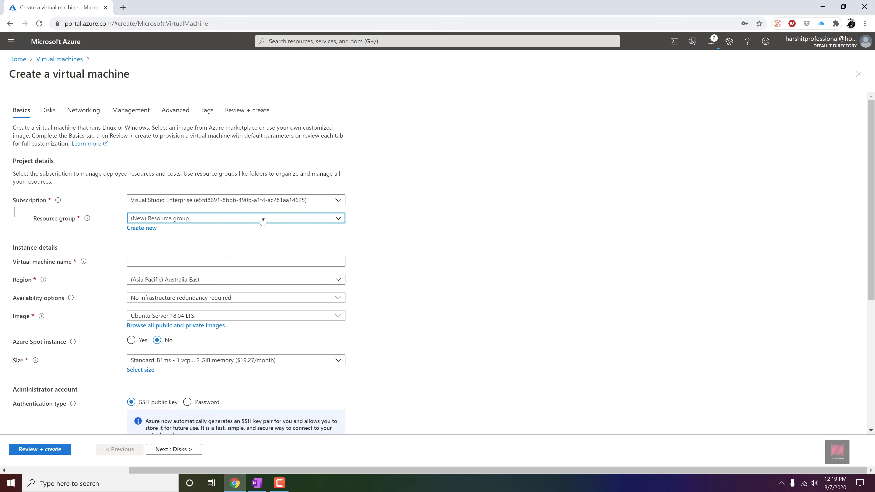
{"action": "left_click", "coordinate": [146, 228]}
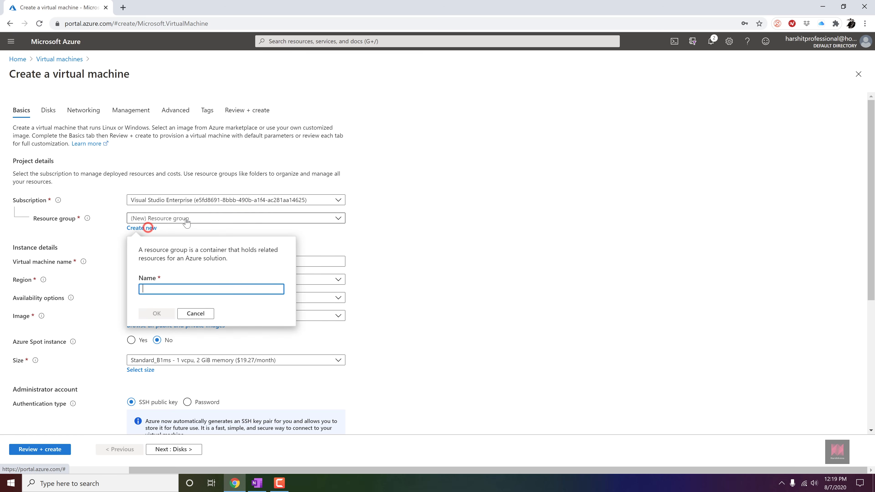
{"action": "type", "text": "HarshRG2"}
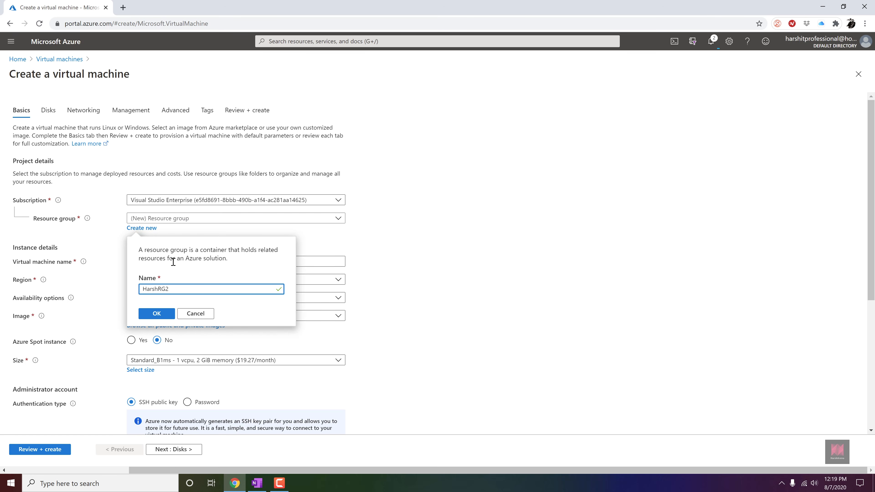
{"action": "left_click", "coordinate": [165, 313]}
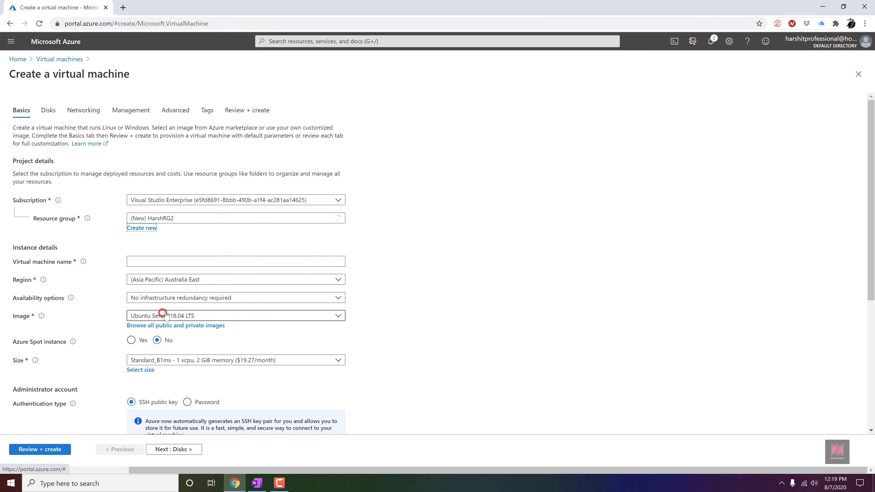
Step: Name the second virtual machine HarshVM2 and set its region to (US) East US 2
{"action": "left_click", "coordinate": [180, 261]}
{"action": "type", "text": "Ha"}
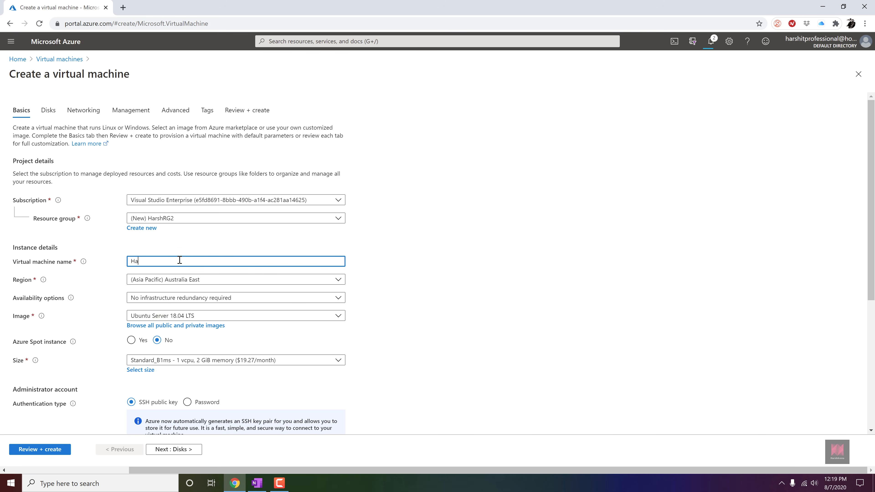
{"action": "type", "text": "rshVM2"}
{"action": "left_click", "coordinate": [187, 279]}
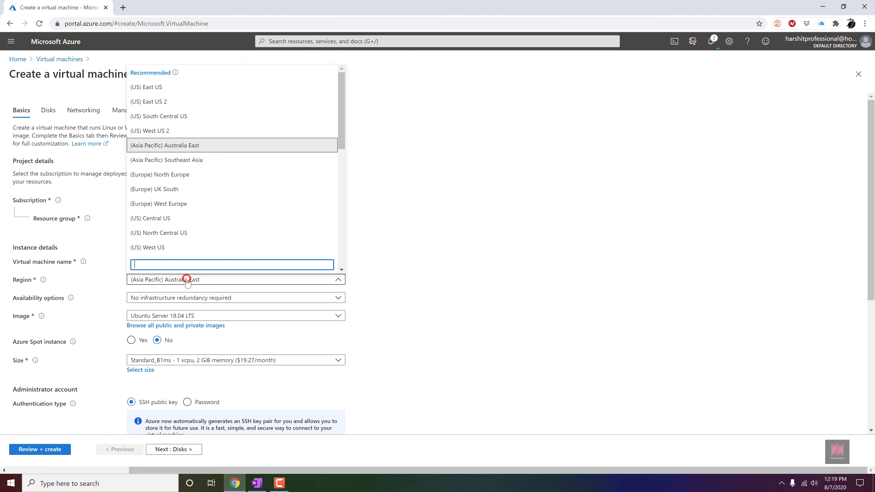
{"action": "left_click", "coordinate": [184, 102]}
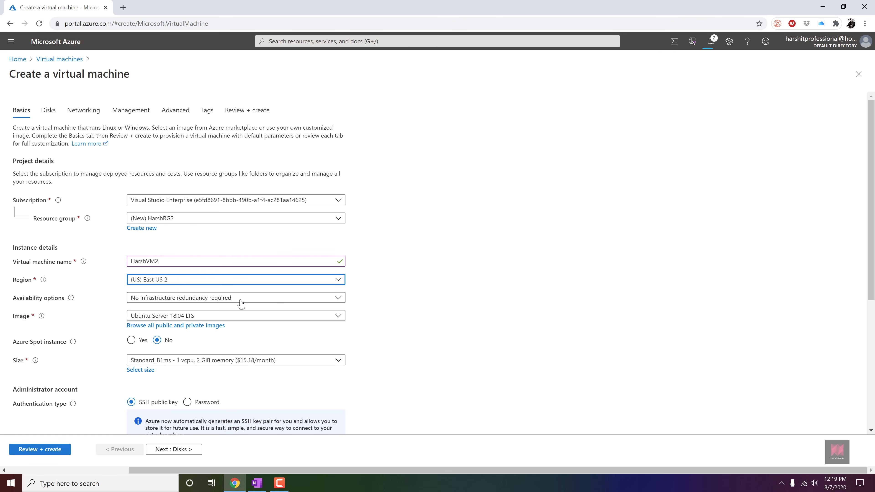
Step: Set HarshVM2's availability option to Availability zone and choose zone 2
{"action": "left_click", "coordinate": [240, 298]}
{"action": "left_click", "coordinate": [218, 324]}
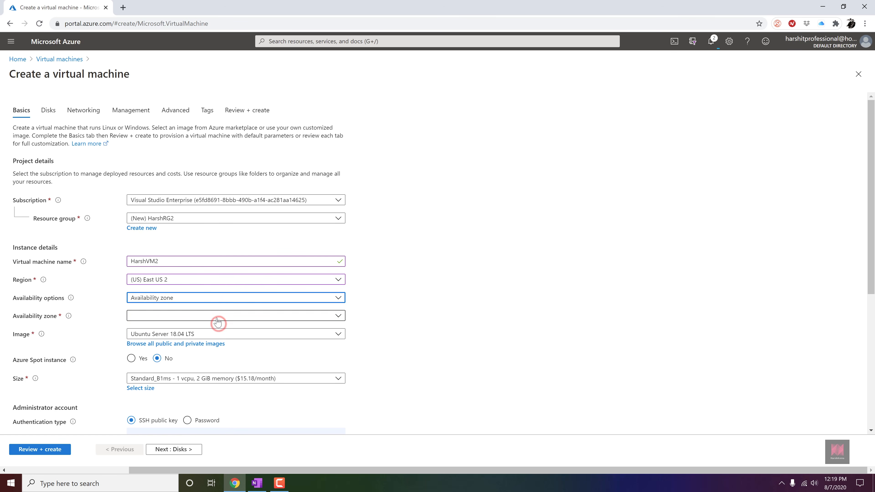
{"action": "left_click", "coordinate": [216, 319]}
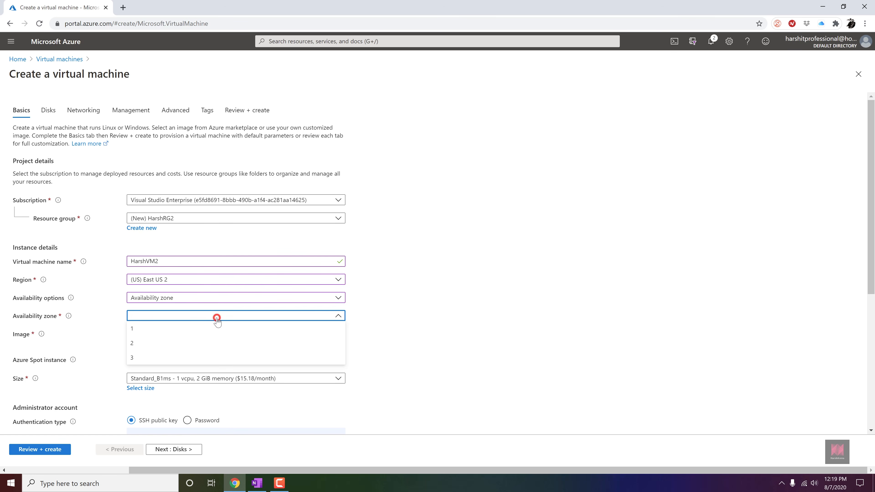
{"action": "left_click", "coordinate": [219, 345]}
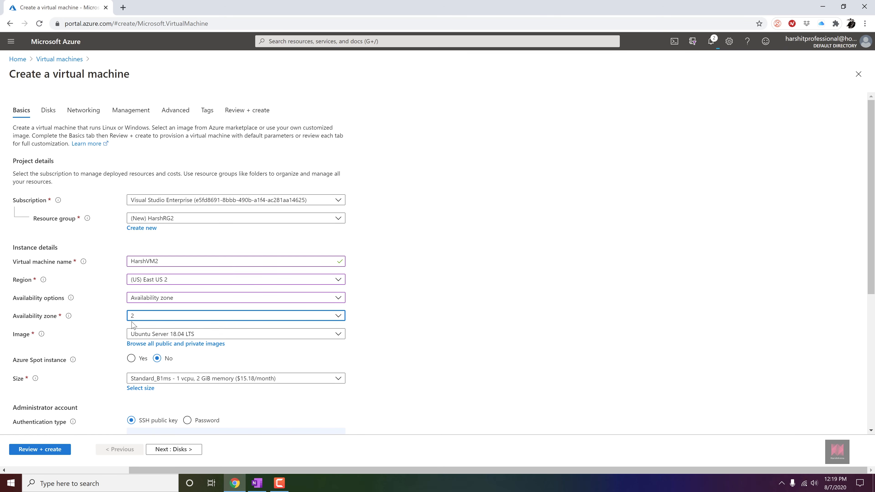
Step: Search the marketplace images for Windows 10 and select Windows 10 Pro, Version 2004 - Gen1
{"action": "left_click", "coordinate": [170, 343]}
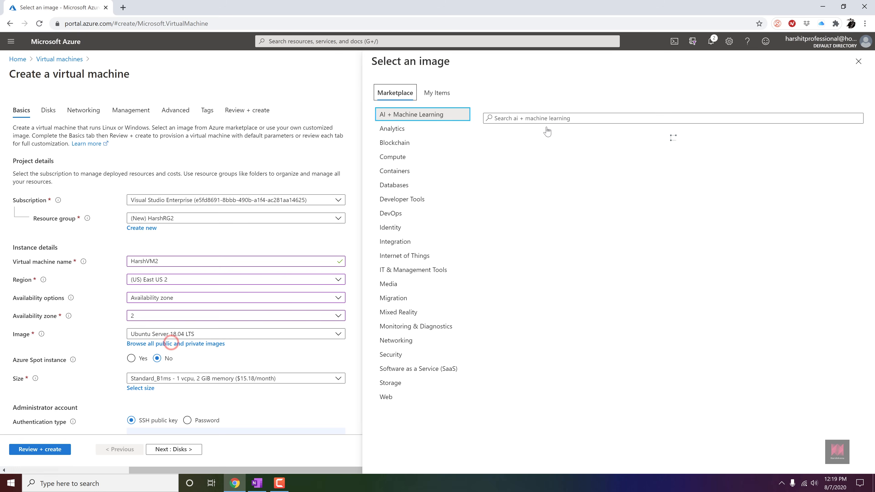
{"action": "left_click", "coordinate": [547, 118]}
{"action": "type", "text": "Win"}
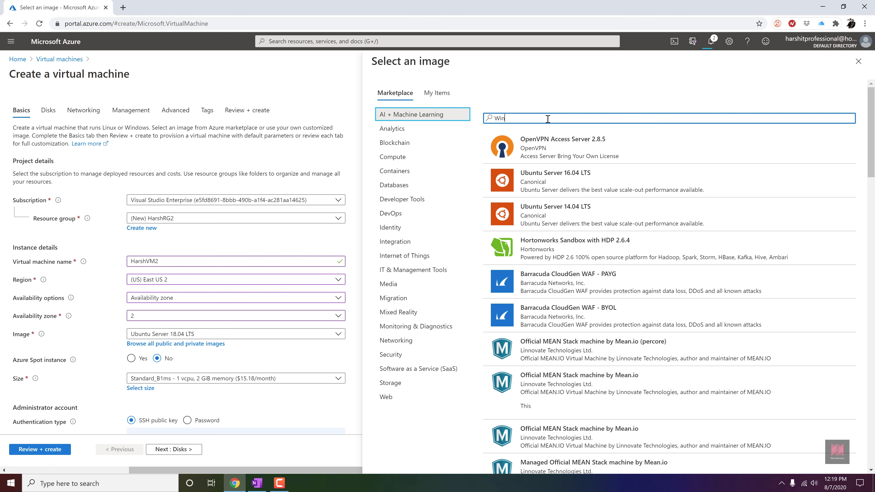
{"action": "type", "text": "dows 10"}
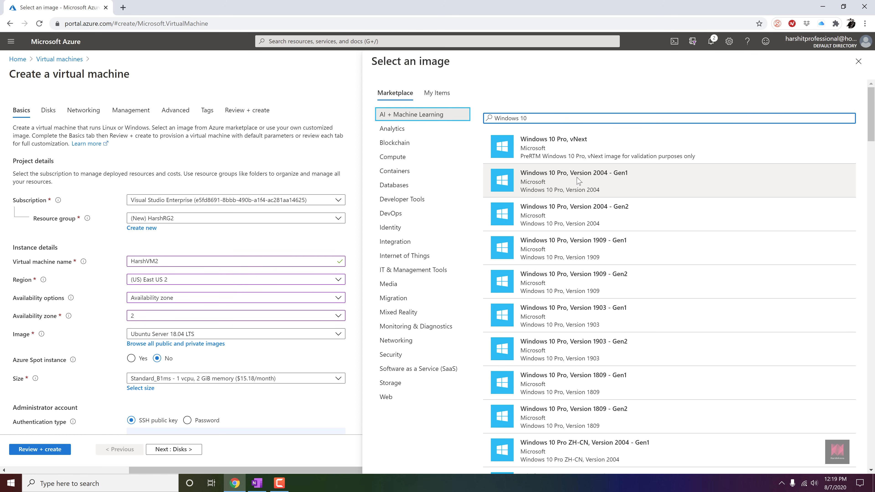
{"action": "left_click", "coordinate": [577, 180]}
Step: Choose the B1ms size from the available virtual machine sizes
{"action": "scroll", "coordinate": [263, 313], "scroll_direction": "down", "scroll_amount": 3}
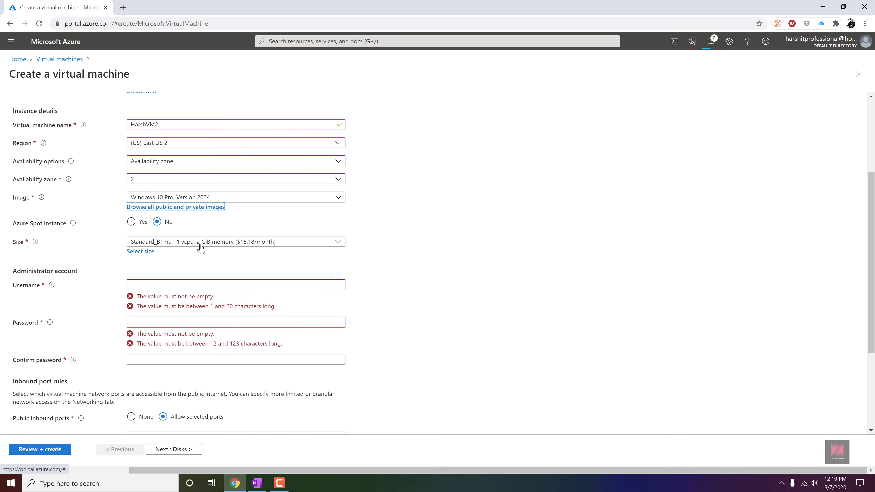
{"action": "left_click", "coordinate": [140, 252]}
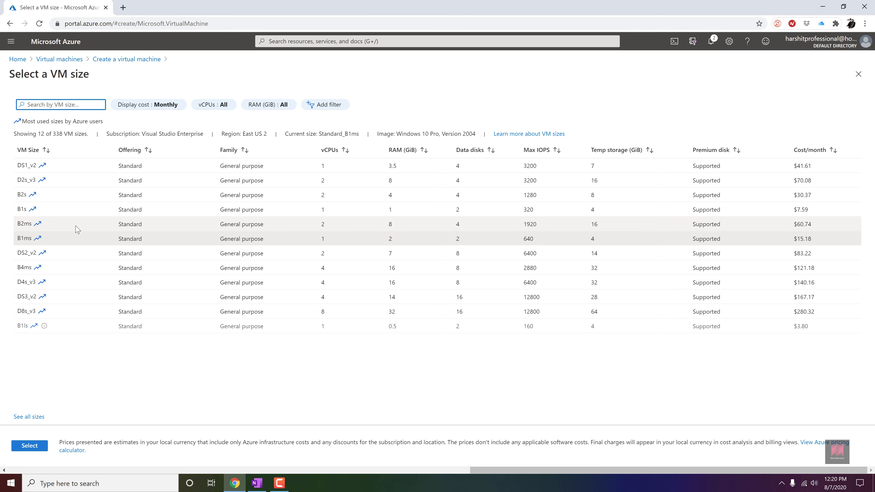
{"action": "left_click", "coordinate": [72, 241]}
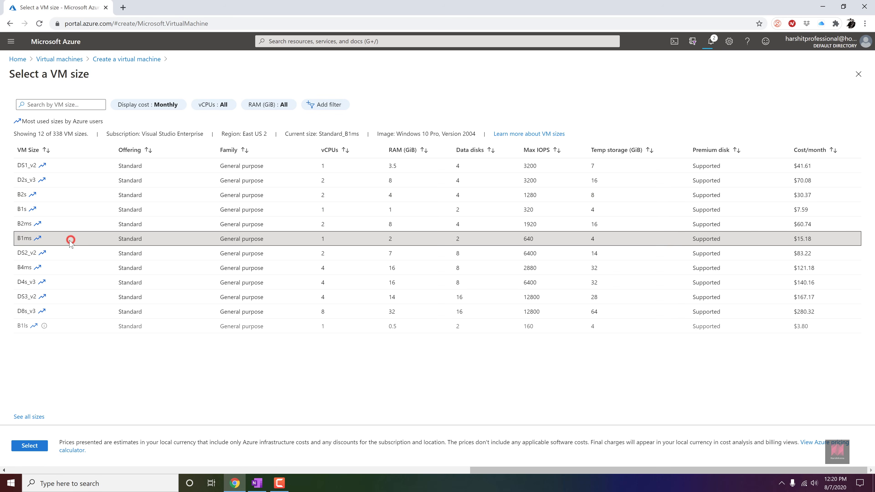
{"action": "left_click", "coordinate": [43, 445]}
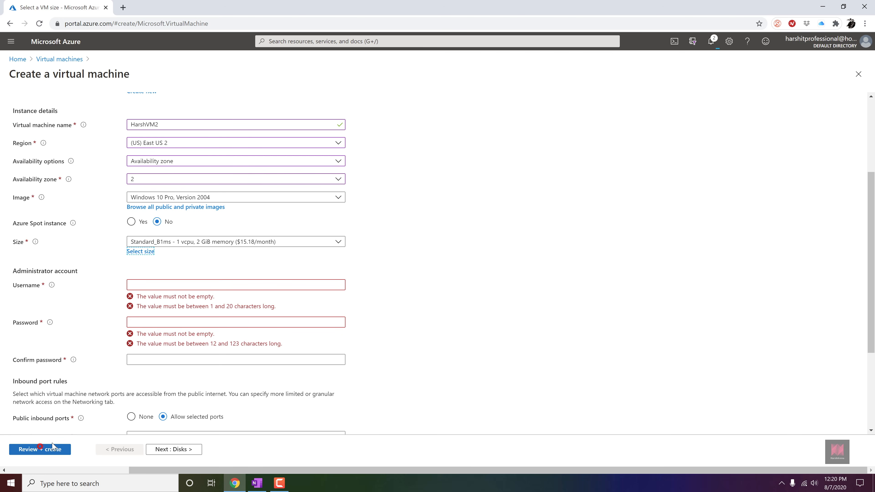
Step: Set the administrator username to Harshadmin, then enter and confirm the administrator password
{"action": "left_click", "coordinate": [205, 284]}
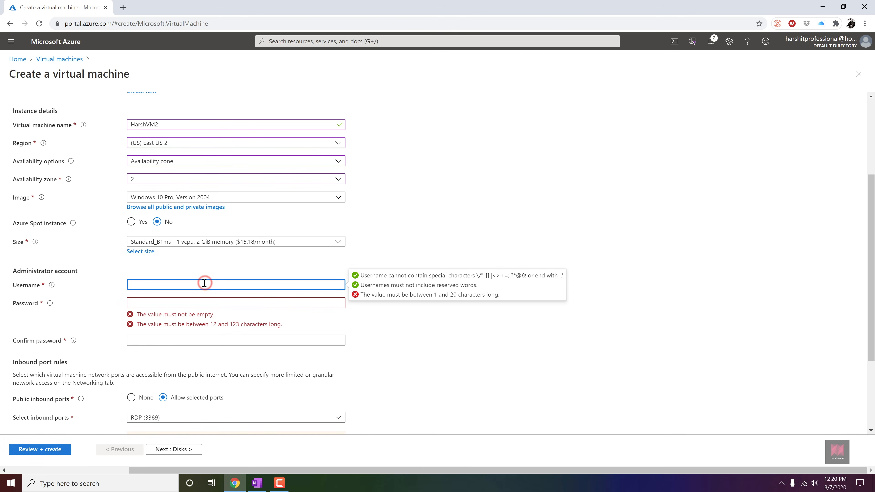
{"action": "type", "text": "Harshadmin"}
{"action": "left_click", "coordinate": [183, 303]}
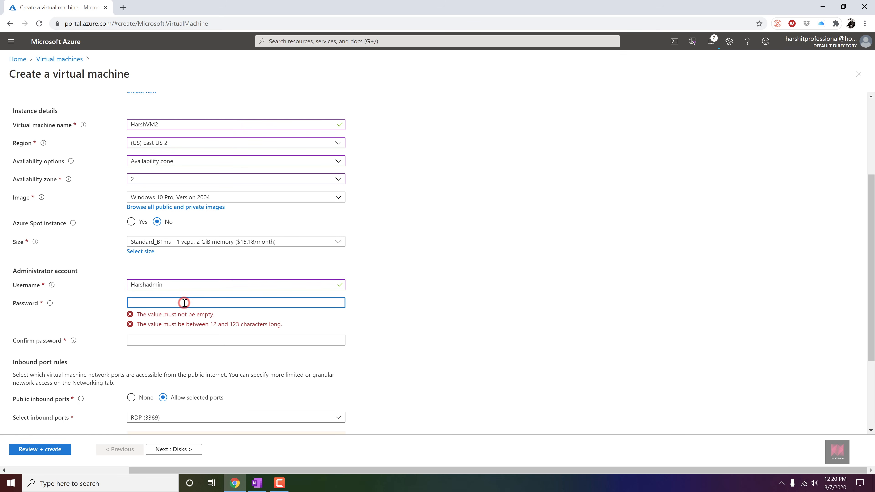
{"action": "type", "text": "••••"}
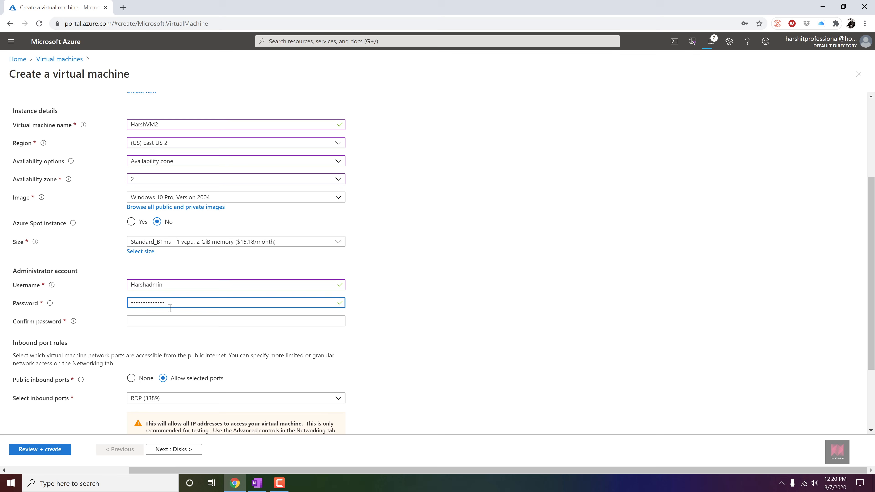
{"action": "left_click", "coordinate": [170, 317]}
{"action": "type", "text": "•••••"}
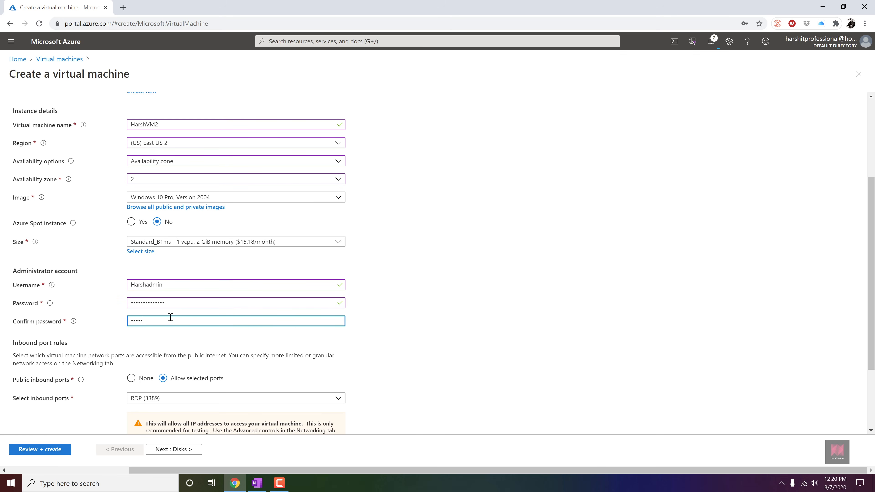
{"action": "type", "text": "•••••"}
Step: Confirm the eligible Windows 10 license with multi-tenant hosting rights and submit the configuration for review
{"action": "scroll", "coordinate": [189, 369], "scroll_direction": "down", "scroll_amount": 3}
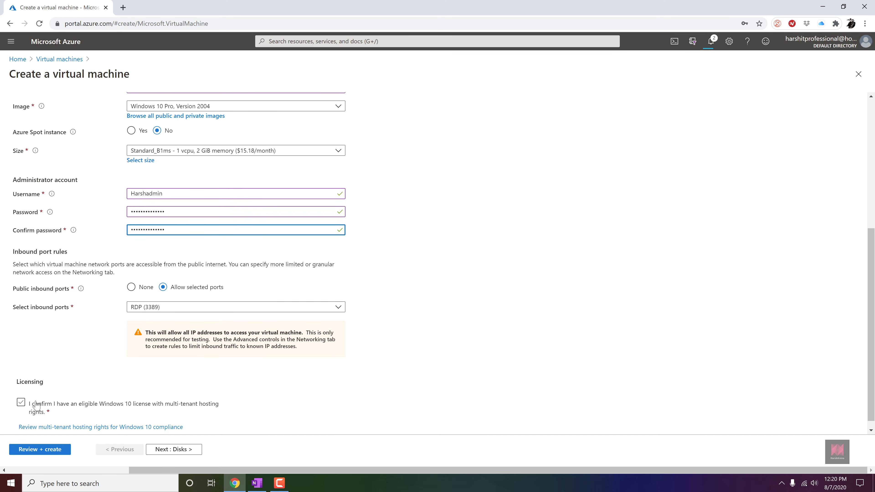
{"action": "left_click", "coordinate": [21, 403]}
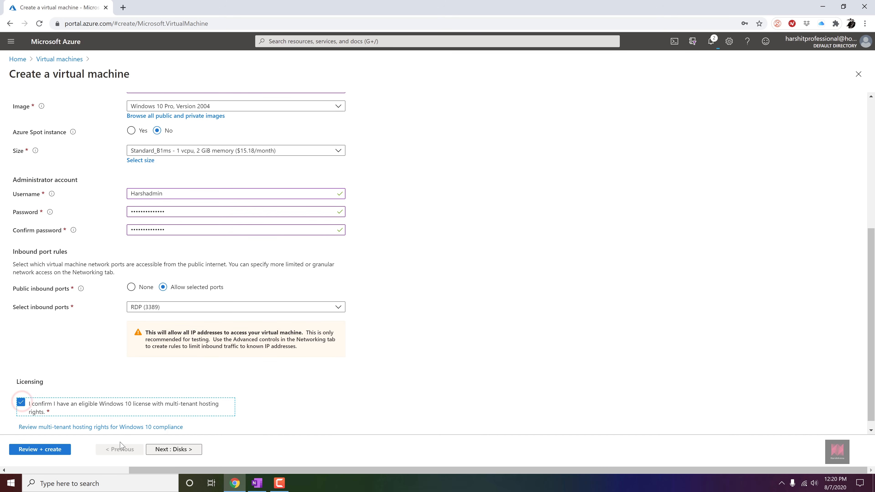
{"action": "left_click", "coordinate": [61, 453]}
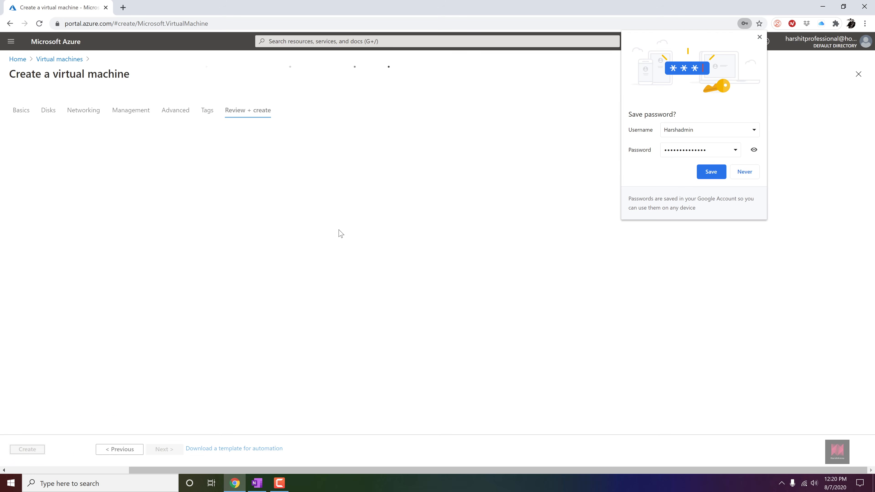
Step: Save the administrator credentials in the browser and create the HarshVM2 virtual machine
{"action": "left_click", "coordinate": [710, 171]}
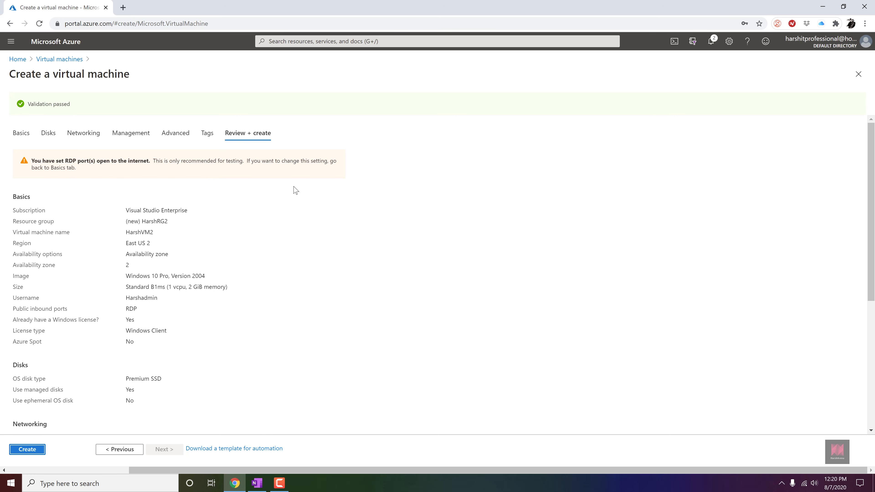
{"action": "left_click", "coordinate": [34, 452]}
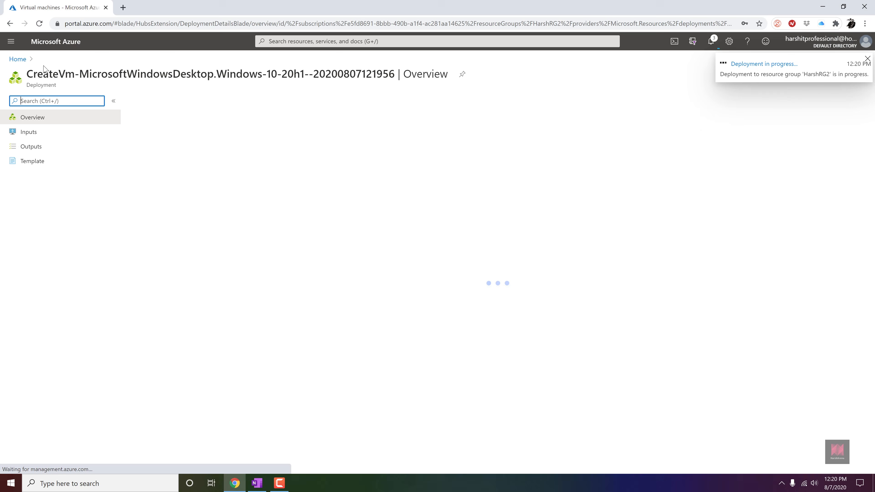
Step: Return to the list of virtual machines through the home page and refresh it
{"action": "left_click", "coordinate": [20, 59]}
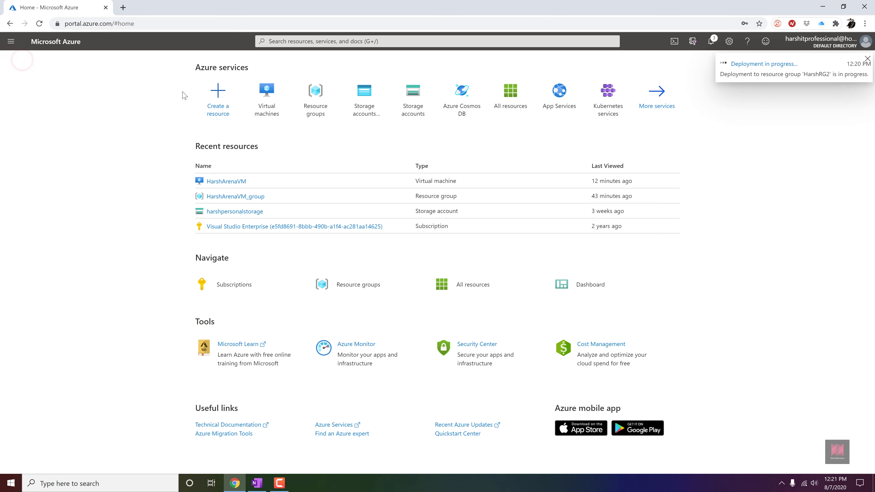
{"action": "left_click", "coordinate": [272, 90]}
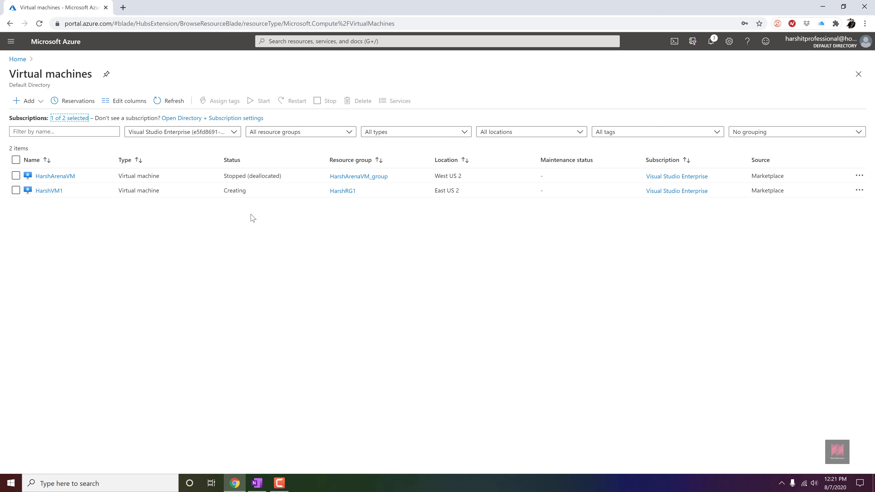
{"action": "left_click", "coordinate": [168, 101]}
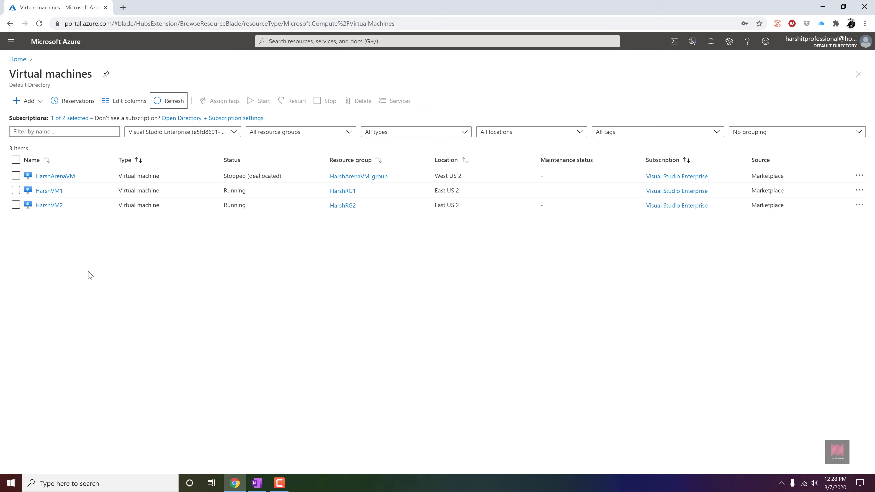
Step: Compare the availability zone details in the overviews of HarshVM1, HarshArenaVM and HarshVM2
{"action": "left_click", "coordinate": [50, 191]}
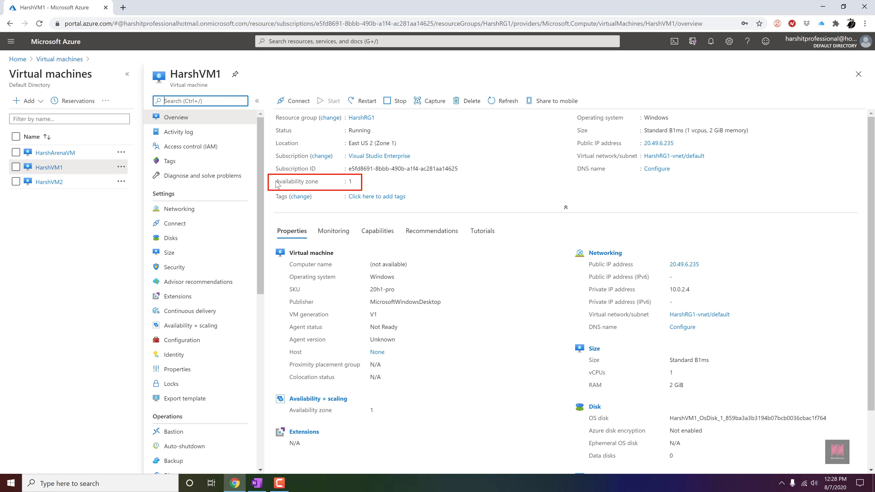
{"action": "left_click_drag", "start_coordinate": [273, 181], "coordinate": [341, 183]}
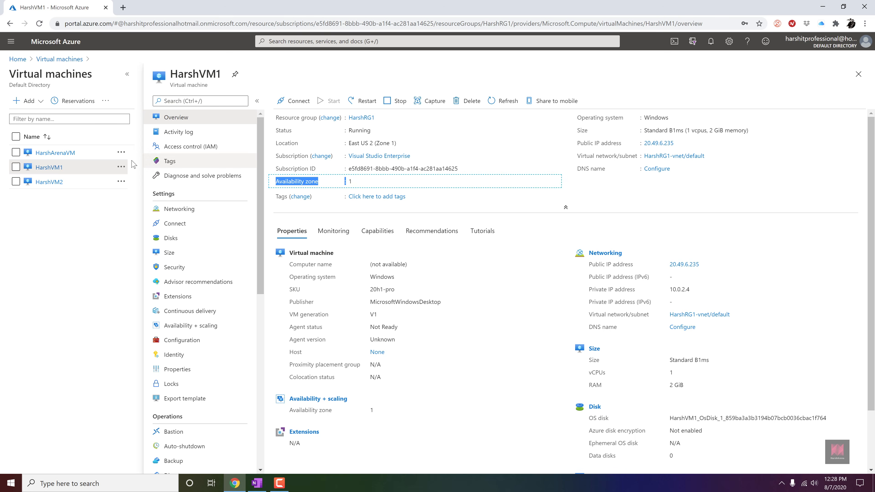
{"action": "left_click", "coordinate": [75, 158]}
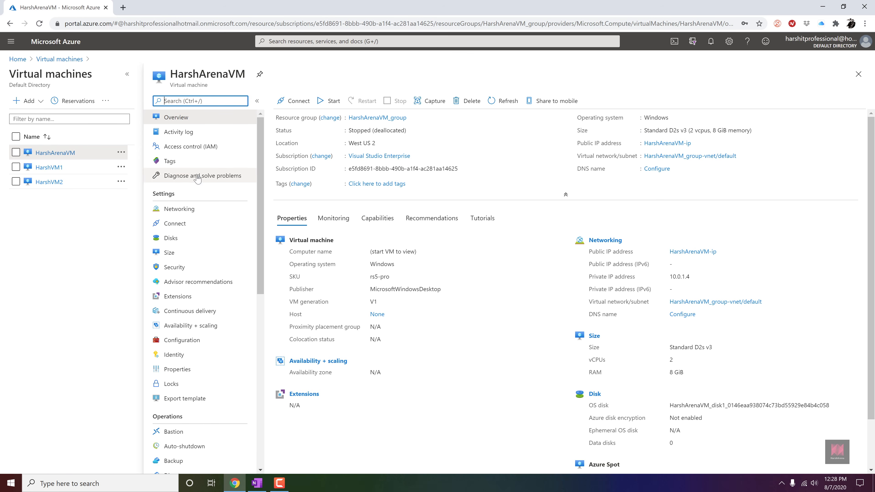
{"action": "left_click", "coordinate": [71, 168]}
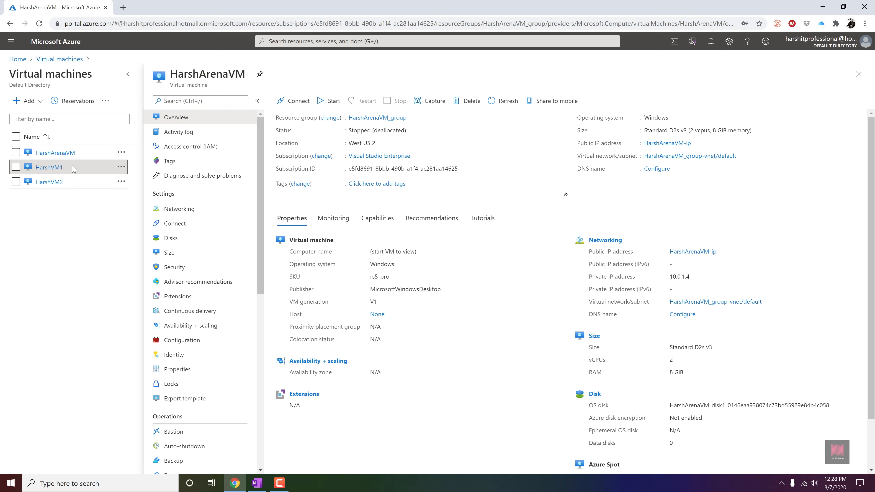
{"action": "left_click", "coordinate": [45, 167]}
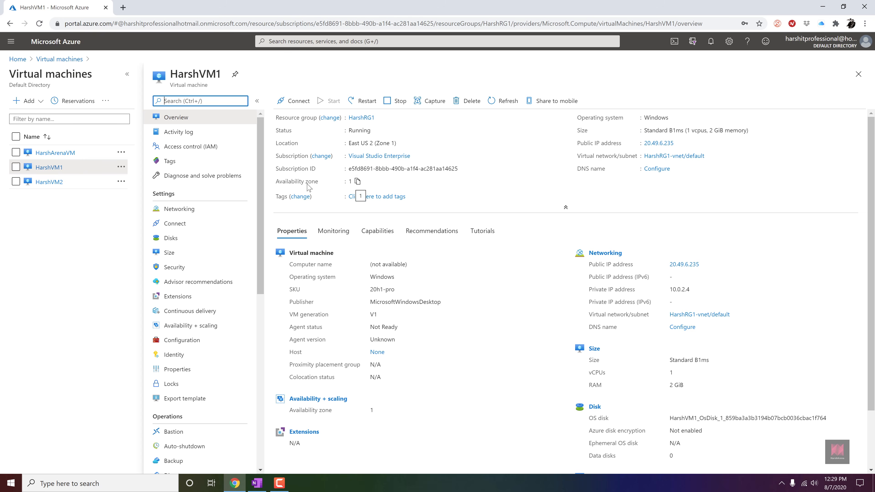
{"action": "left_click", "coordinate": [61, 184]}
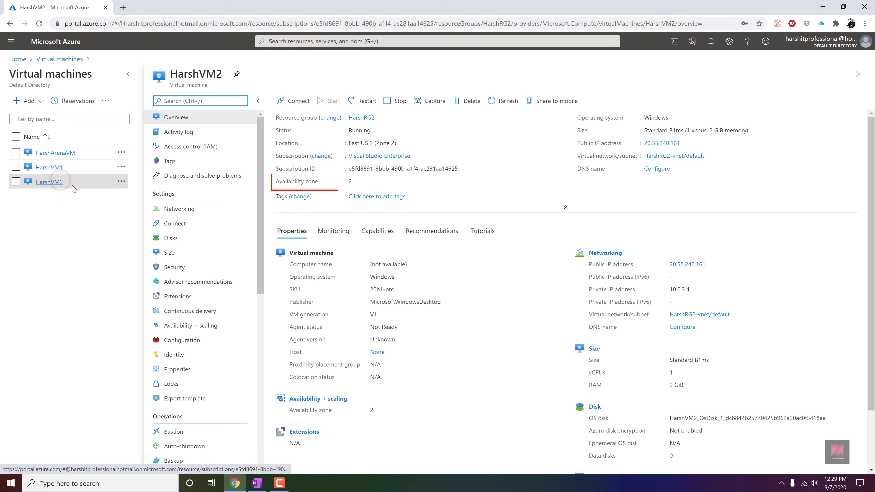
{"action": "left_click", "coordinate": [357, 182]}
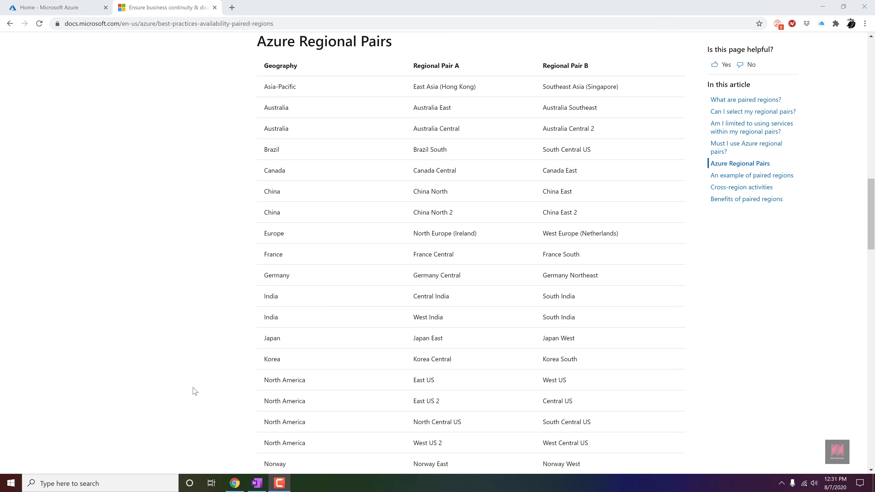
Step: Look up the paired region of East US 2 in the documentation's Azure Regional Pairs table
{"action": "left_click_drag", "start_coordinate": [444, 400], "coordinate": [414, 402]}
{"action": "left_click_drag", "start_coordinate": [574, 402], "coordinate": [541, 402]}
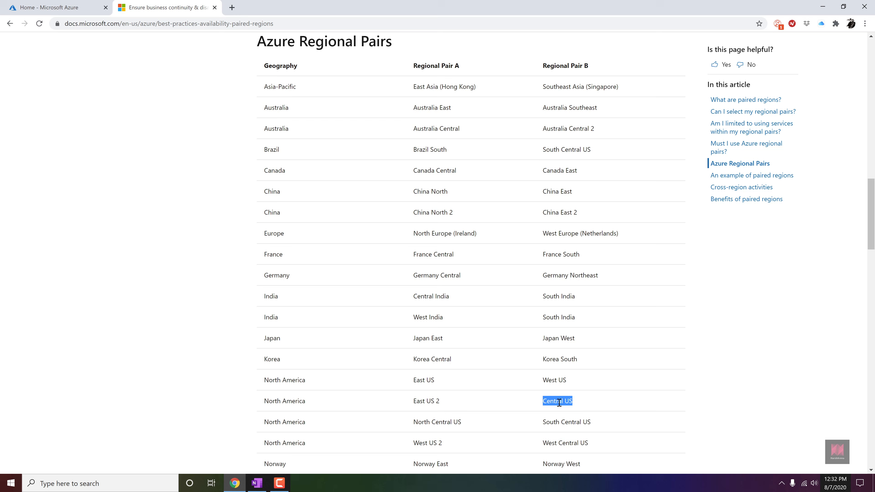
Step: Switch back to the Azure portal and begin creating another virtual machine from the list of virtual machines
{"action": "left_click", "coordinate": [37, 7]}
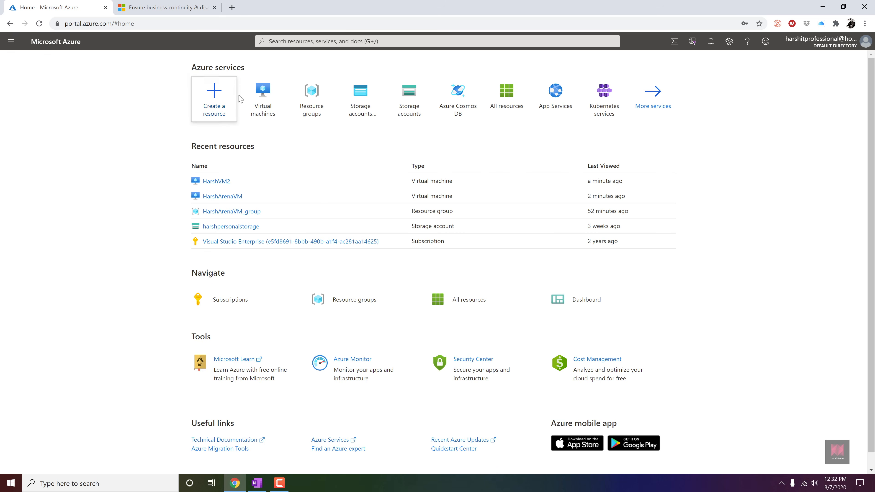
{"action": "left_click", "coordinate": [259, 93]}
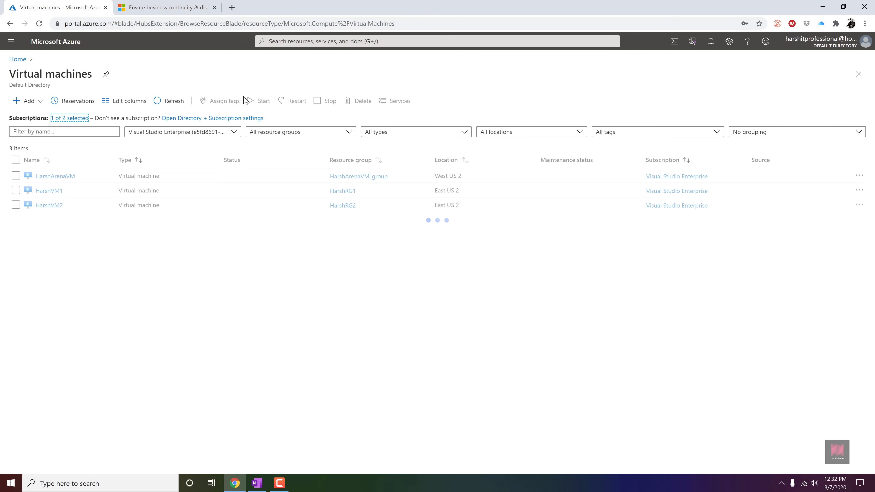
{"action": "left_click", "coordinate": [34, 107]}
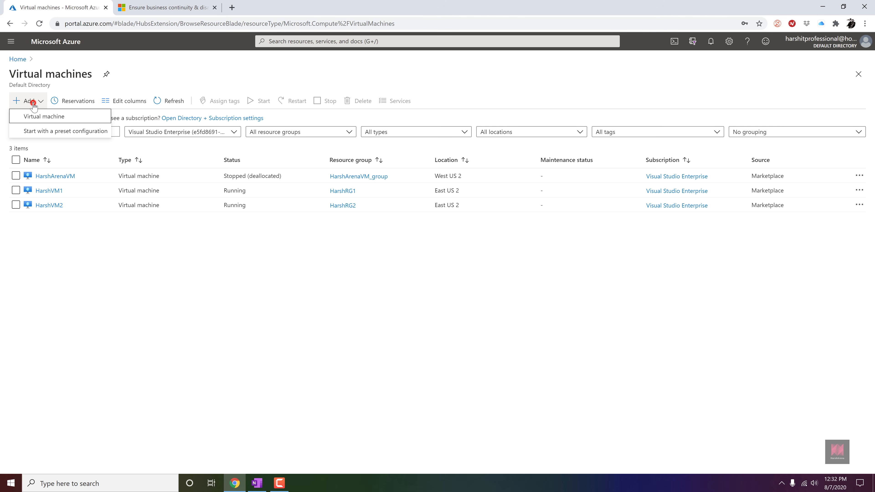
{"action": "left_click", "coordinate": [35, 117]}
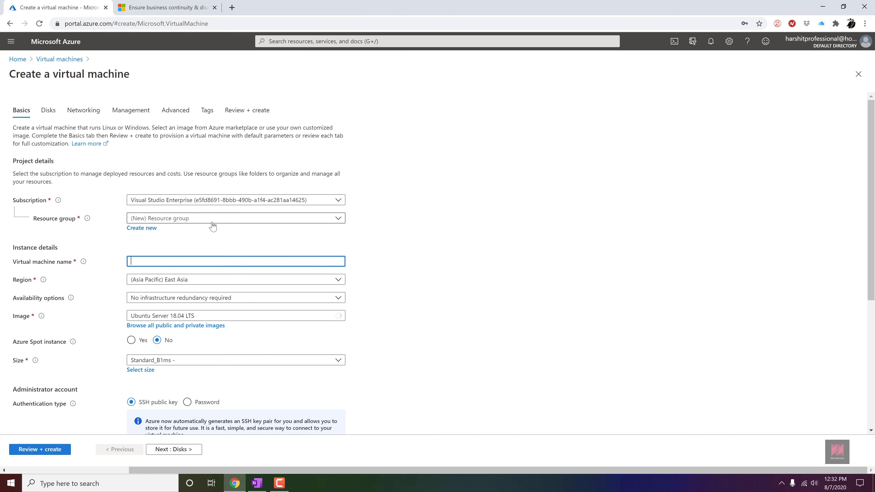
Step: Create a new resource group named HarshRG3 for the virtual machine
{"action": "left_click", "coordinate": [150, 228]}
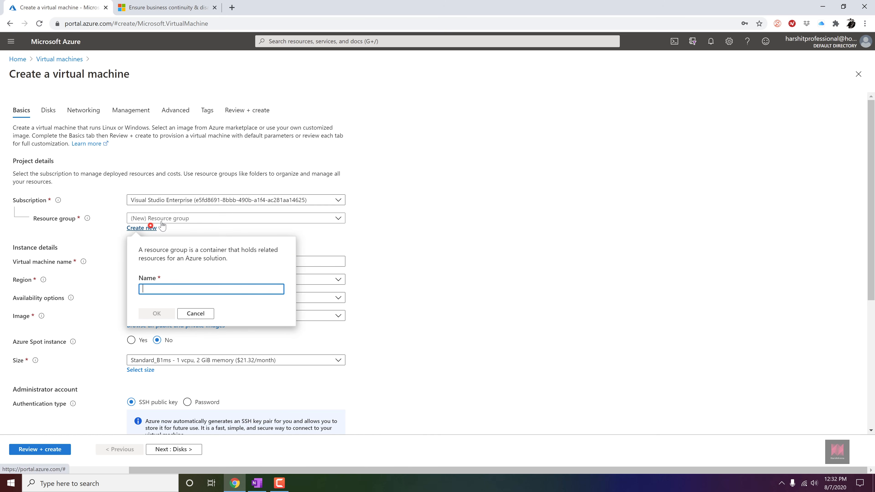
{"action": "type", "text": "Harsh"}
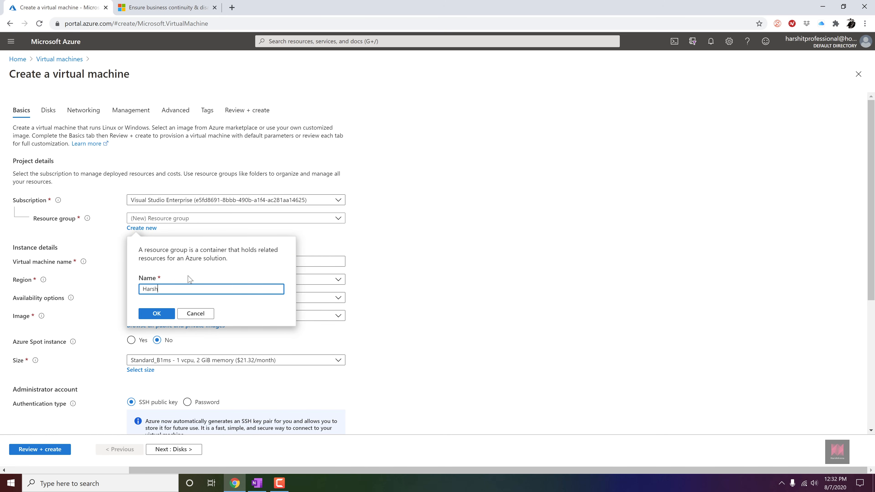
{"action": "type", "text": "RG3"}
{"action": "left_click", "coordinate": [167, 314]}
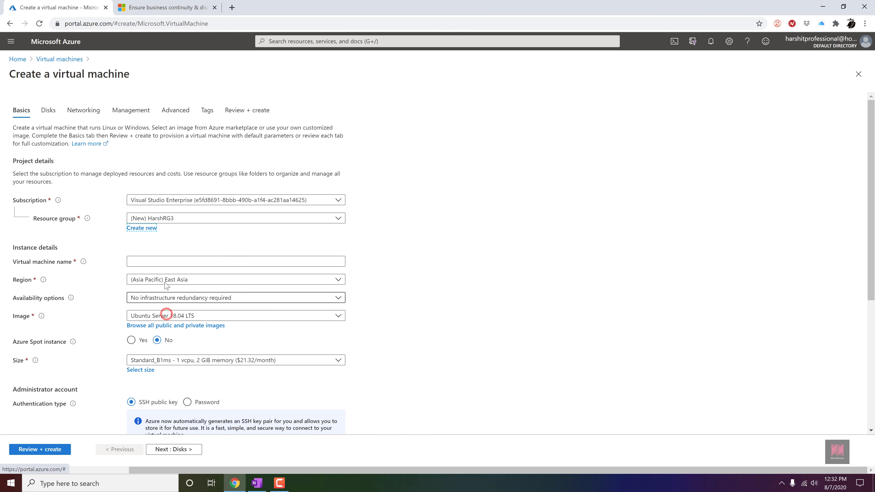
Step: Name the virtual machine HarshVM3, set its region to (US) Central US, and review its availability options without choosing another
{"action": "left_click", "coordinate": [160, 259]}
{"action": "type", "text": "Harsh"}
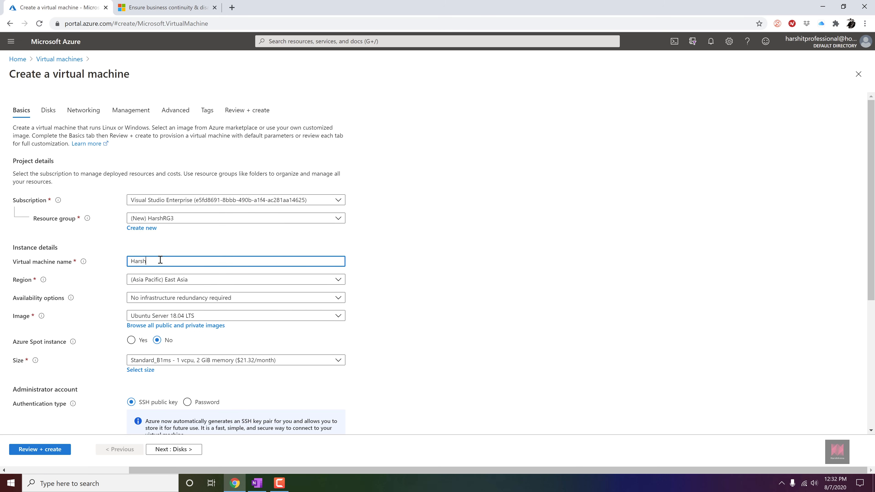
{"action": "type", "text": "VM3"}
{"action": "left_click", "coordinate": [160, 280]}
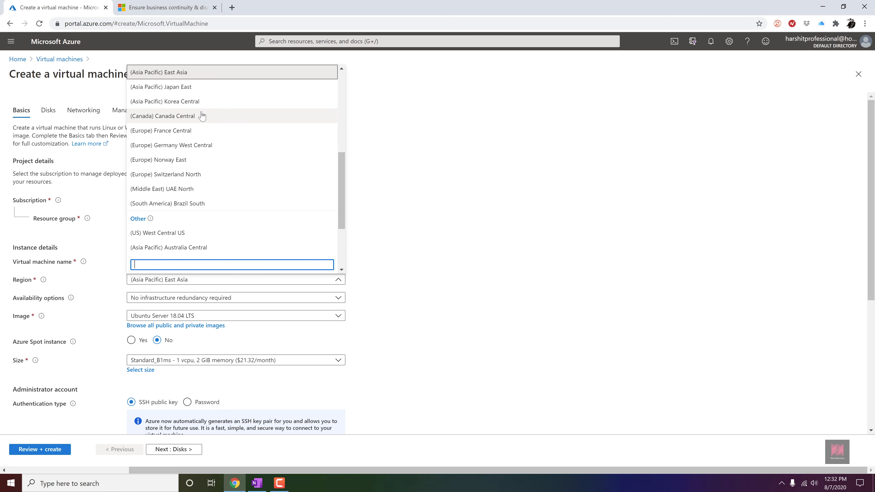
{"action": "scroll", "coordinate": [202, 117], "scroll_direction": "up", "scroll_amount": 3}
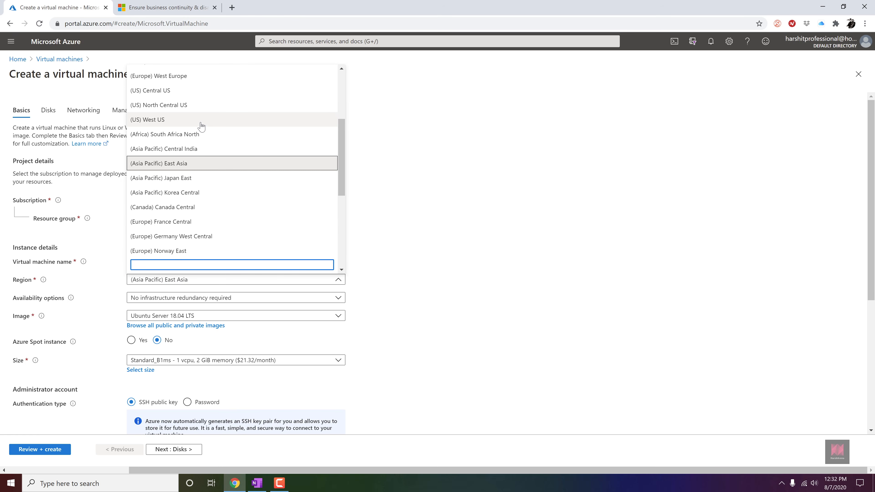
{"action": "left_click", "coordinate": [185, 91]}
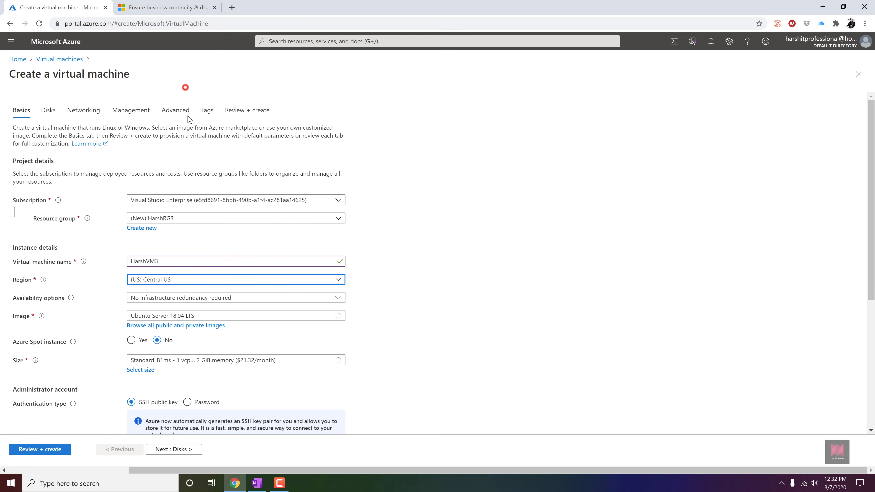
{"action": "left_click", "coordinate": [194, 297]}
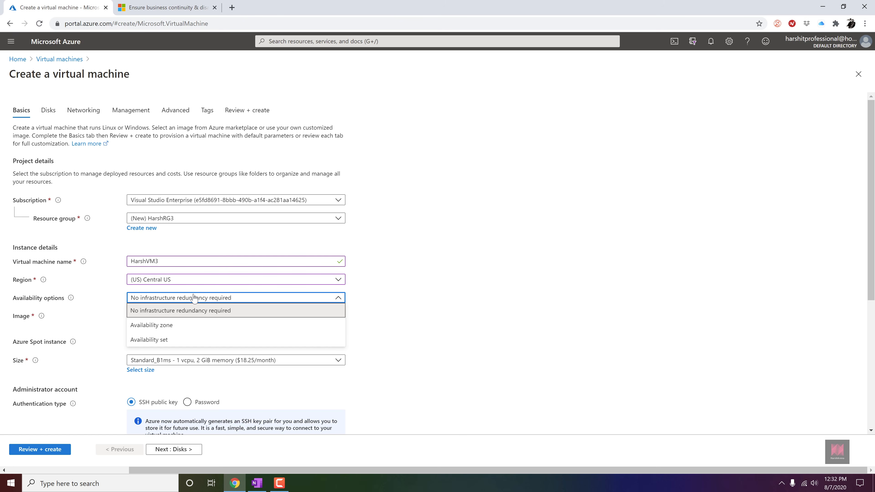
{"action": "left_click", "coordinate": [396, 267]}
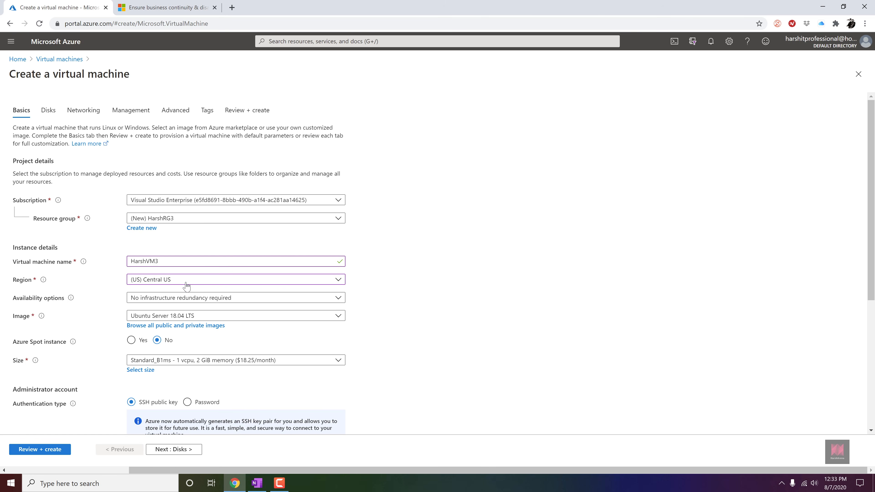
Step: Search the marketplace images for Windows 10 and select Windows 10 Pro, Version 2004 - Gen1 for the virtual machine
{"action": "left_click", "coordinate": [173, 330]}
{"action": "left_click", "coordinate": [576, 118]}
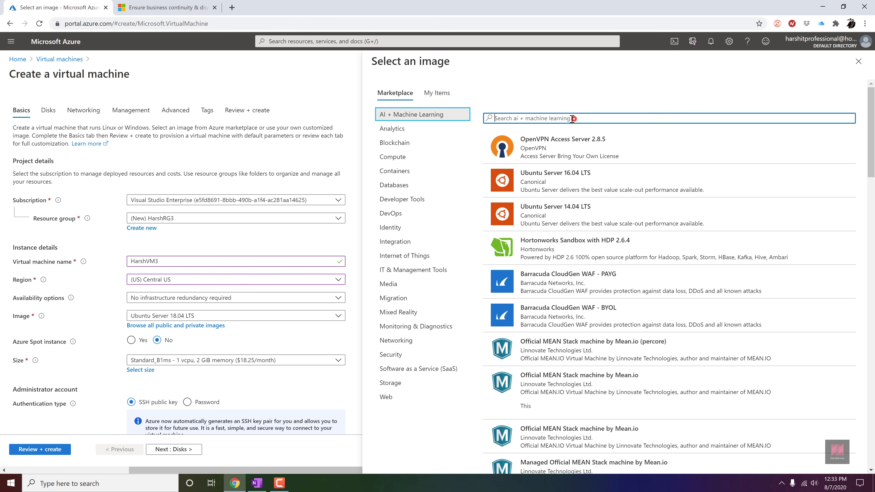
{"action": "type", "text": "Windoiws"}
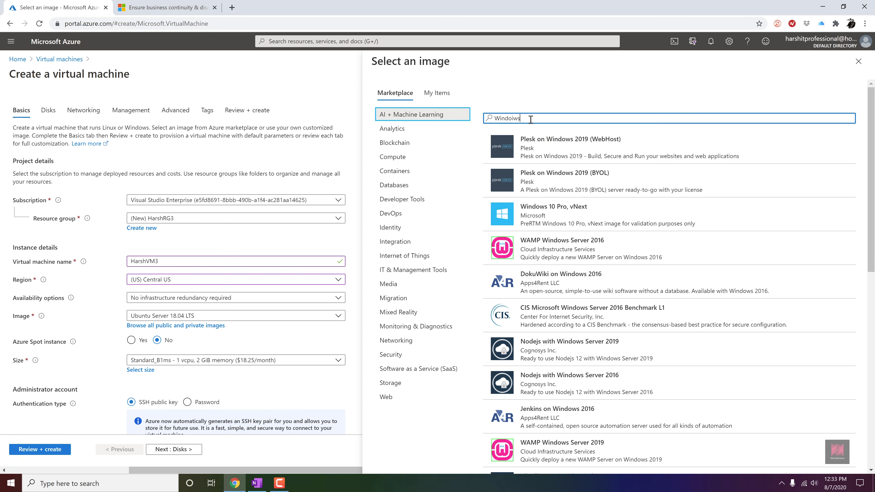
{"action": "key", "text": "BackSpace"}
{"action": "key", "text": "BackSpace"}
{"action": "key", "text": "BackSpace"}
{"action": "type", "text": "ws"}
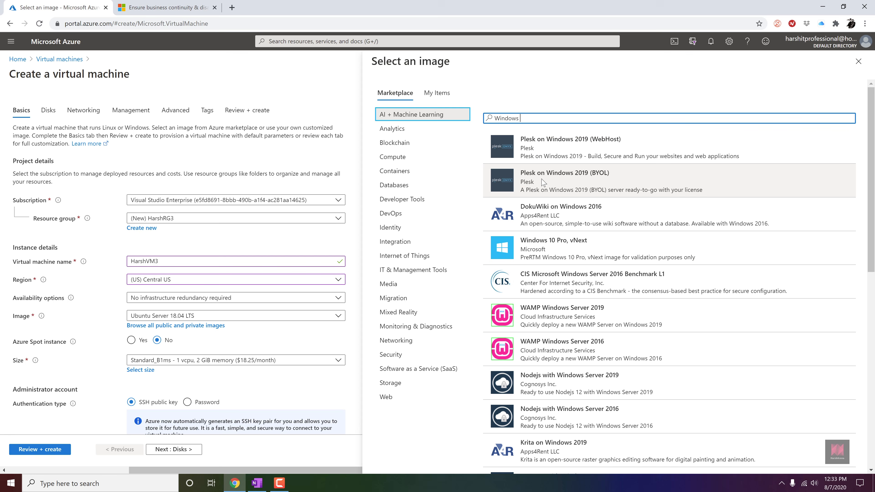
{"action": "type", "text": " 1"}
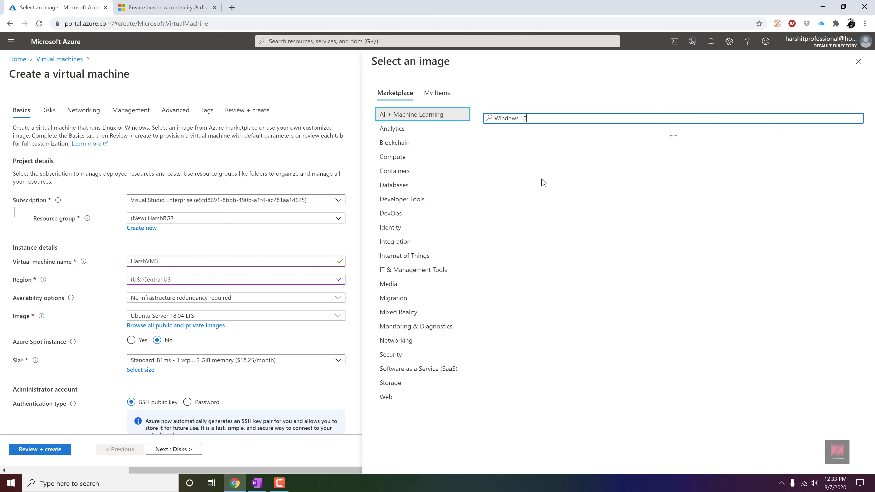
{"action": "type", "text": "0"}
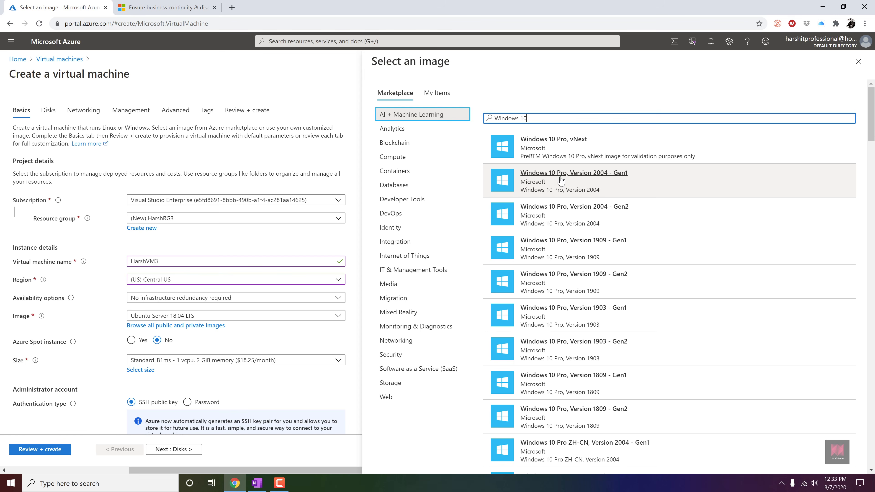
{"action": "left_click", "coordinate": [558, 176]}
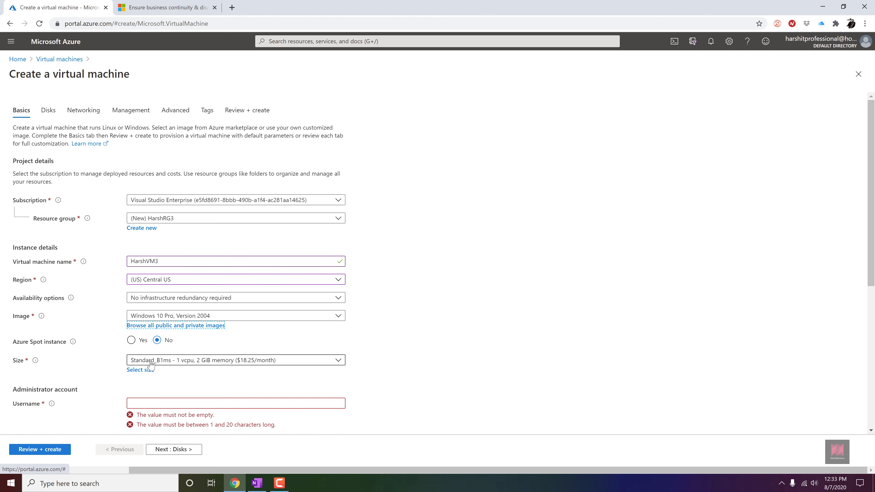
Step: Set the administrator username to harshadmin, and enter and confirm the account password
{"action": "scroll", "coordinate": [151, 365], "scroll_direction": "down", "scroll_amount": 1}
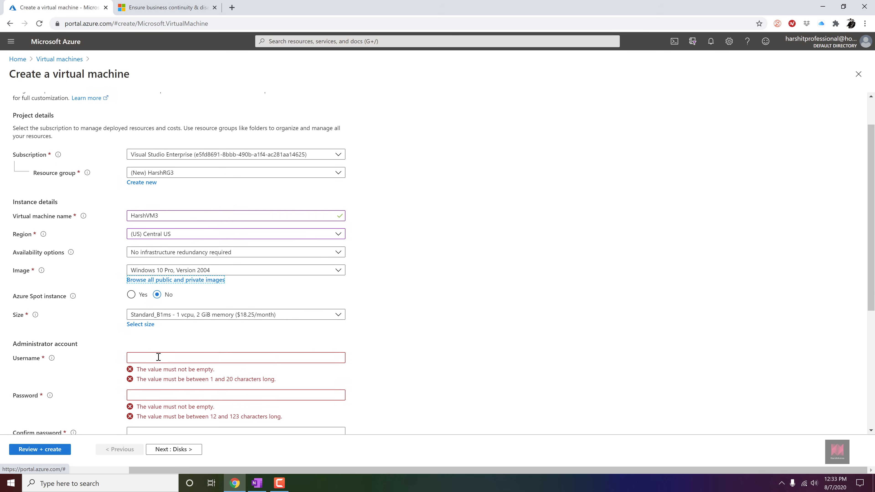
{"action": "left_click", "coordinate": [157, 358]}
{"action": "type", "text": "harshadmin"}
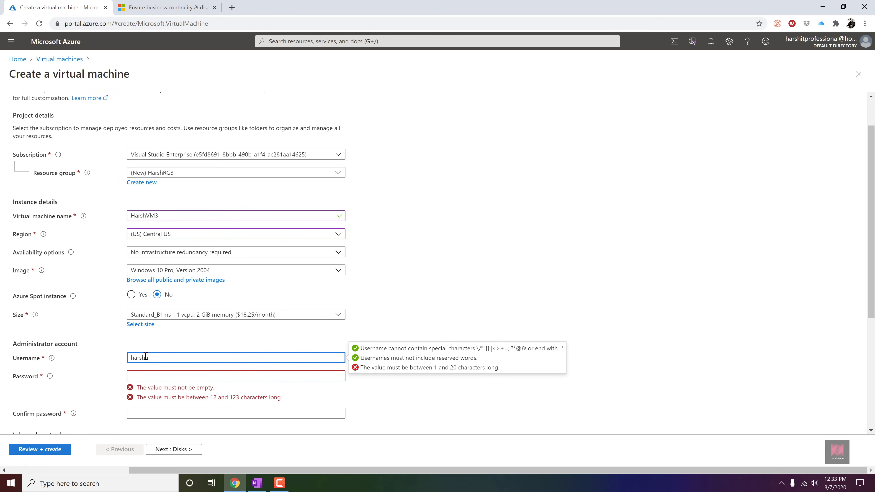
{"action": "key", "text": "Tab"}
{"action": "type", "text": "•••••••••"}
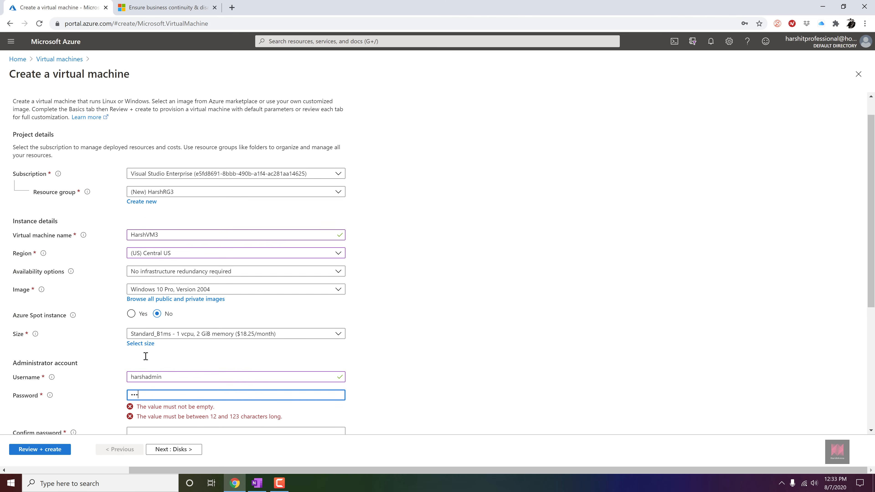
{"action": "type", "text": "••••••"}
{"action": "key", "text": "Tab"}
{"action": "type", "text": "••••••••••••"}
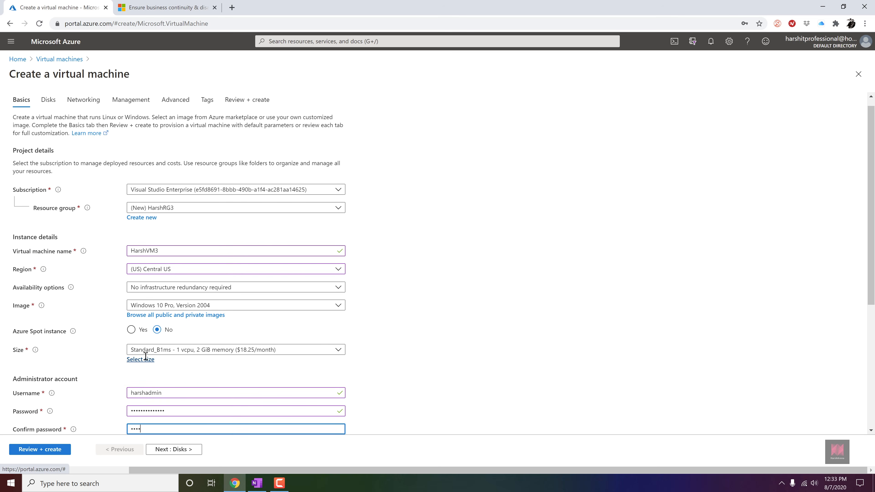
{"action": "type", "text": "••"}
Step: Confirm the eligible Windows 10 license, validate the configuration, dismiss the browser's password saving offer, and create the virtual machine
{"action": "scroll", "coordinate": [183, 301], "scroll_direction": "down", "scroll_amount": 5}
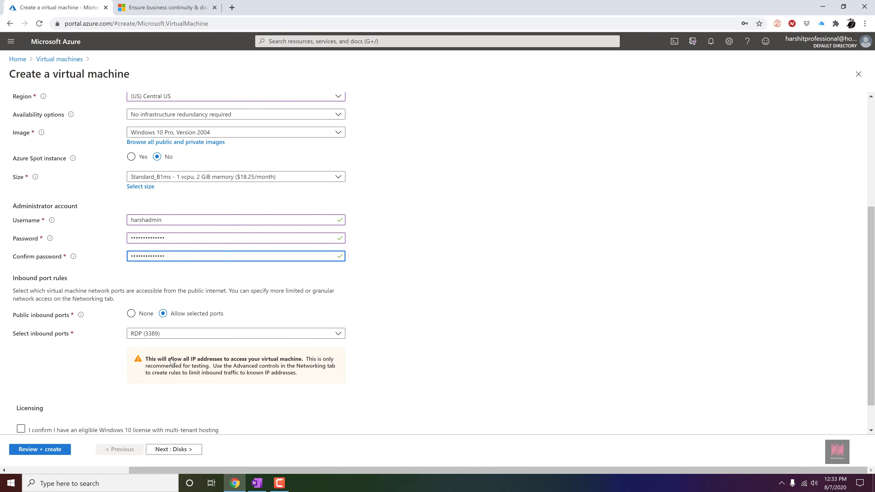
{"action": "left_click", "coordinate": [20, 391]}
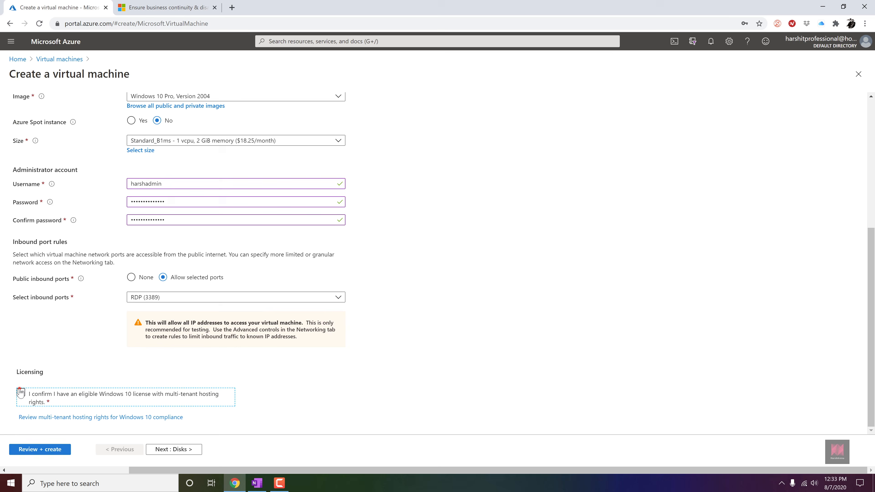
{"action": "left_click", "coordinate": [52, 449]}
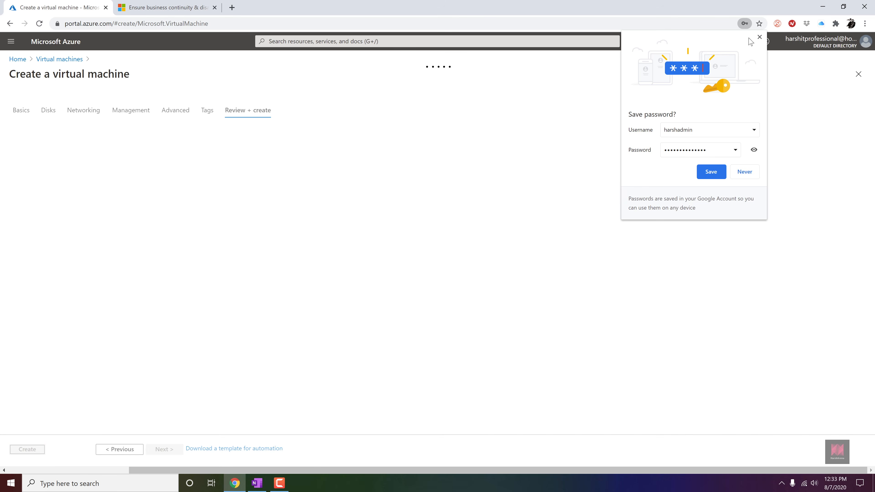
{"action": "left_click", "coordinate": [760, 38]}
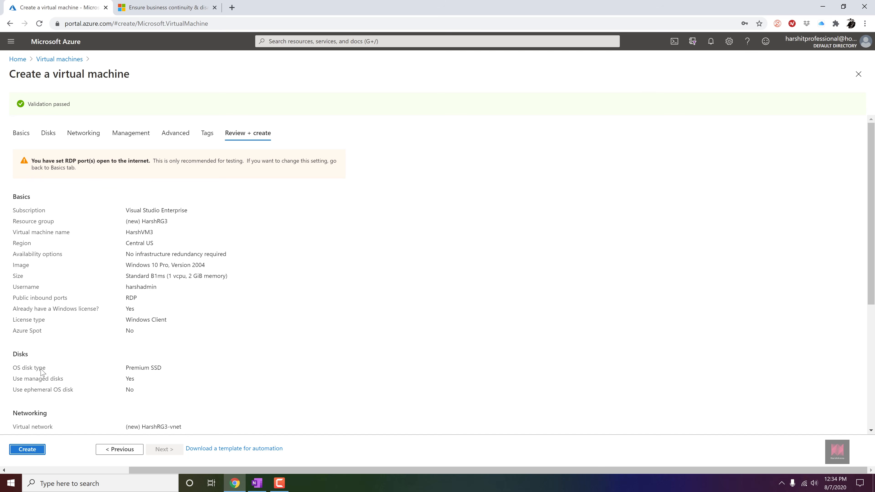
{"action": "left_click", "coordinate": [42, 449]}
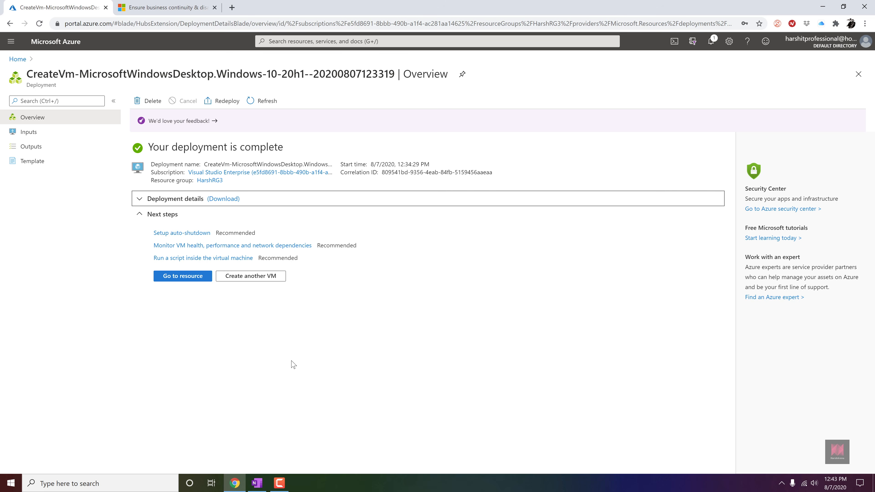
Step: Inspect the resources in the HarshVM3 deployment details and return to the list of virtual machines through the home page
{"action": "left_click", "coordinate": [140, 200]}
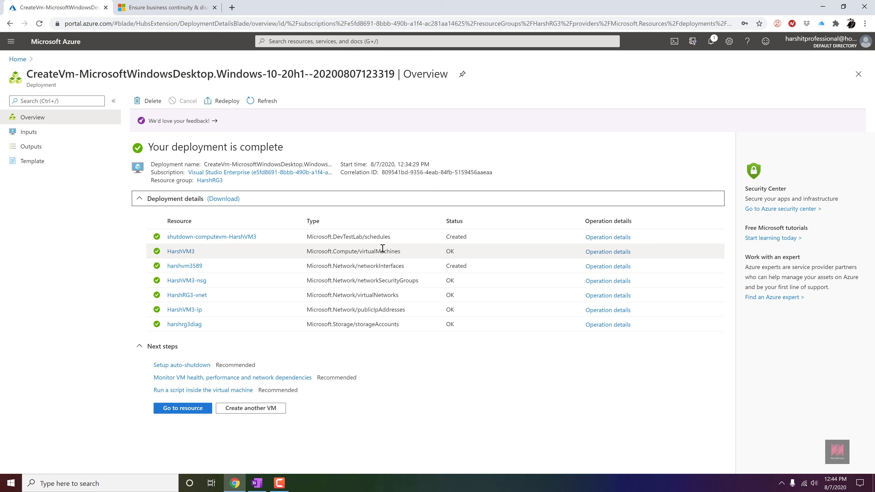
{"action": "left_click", "coordinate": [18, 60]}
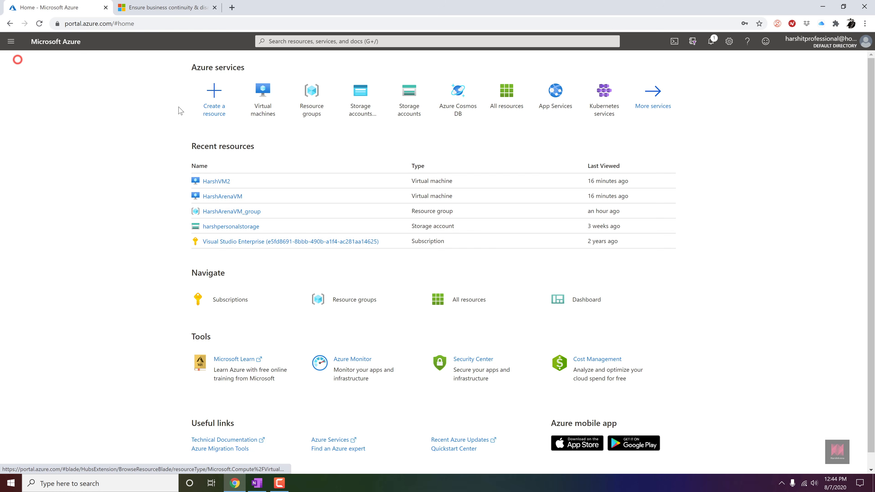
{"action": "left_click", "coordinate": [271, 102]}
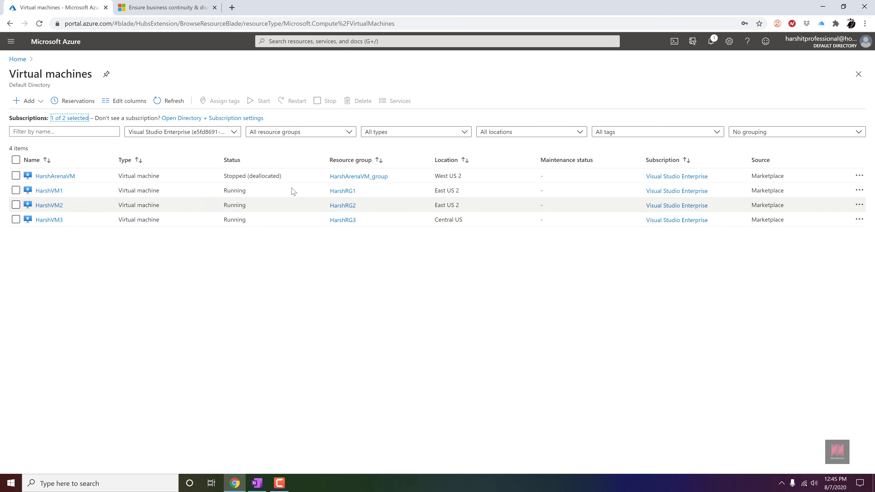
Step: Open the overview of HarshVM1 and check its available connection methods and public IP address
{"action": "left_click", "coordinate": [49, 191]}
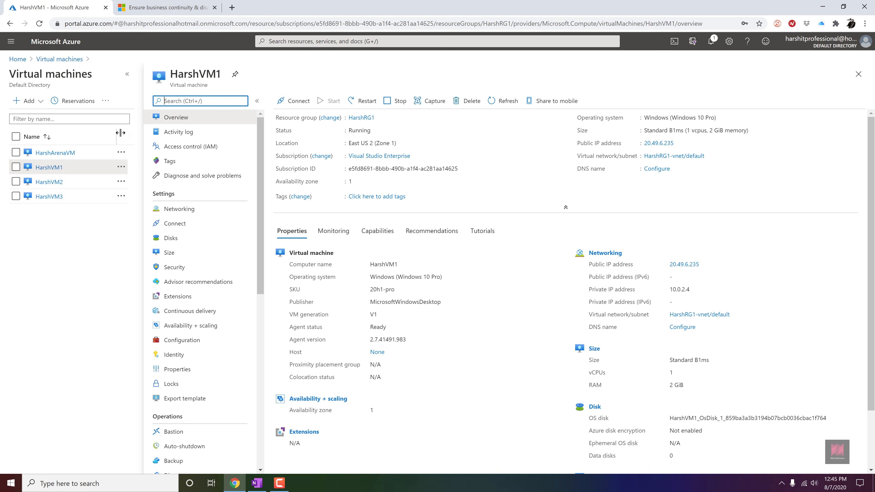
{"action": "left_click", "coordinate": [305, 103]}
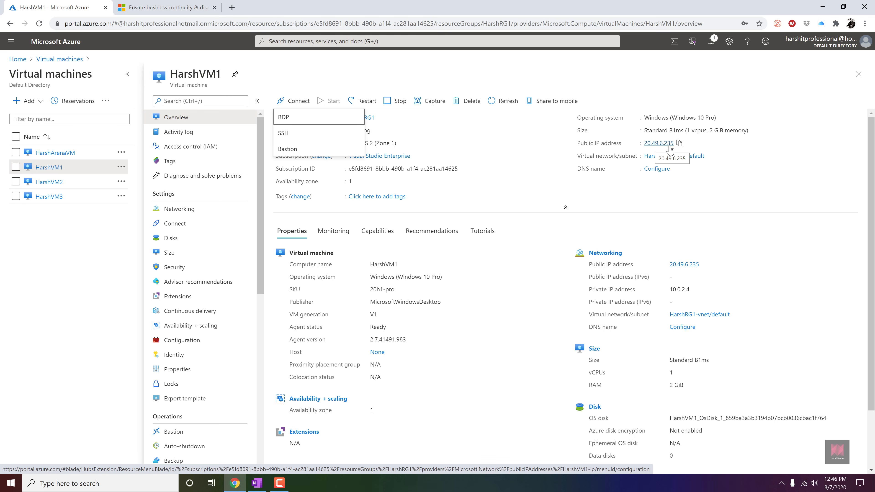
{"action": "left_click", "coordinate": [188, 117]}
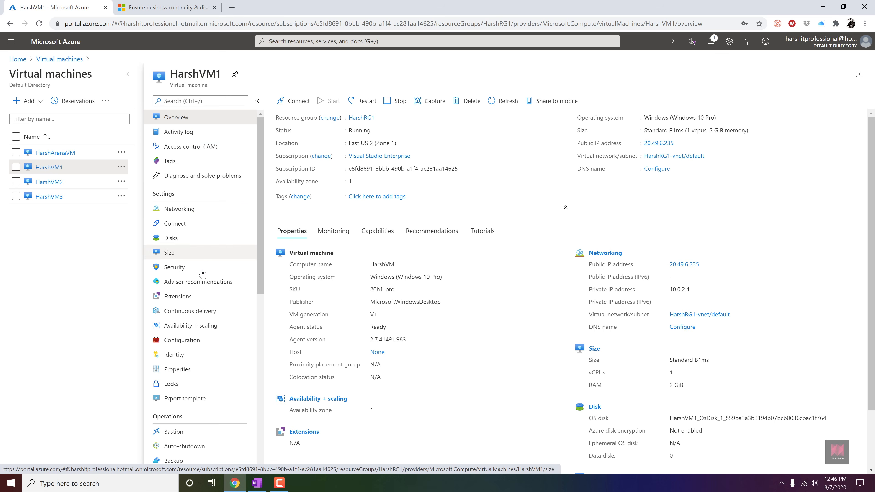
Step: Examine the inbound and outbound port rules in HarshVM1's networking settings
{"action": "left_click", "coordinate": [185, 210]}
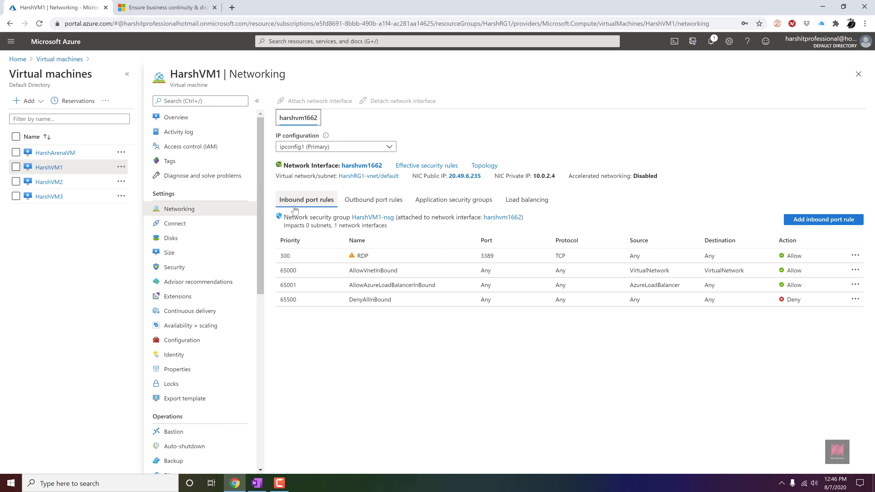
{"action": "left_click", "coordinate": [390, 201]}
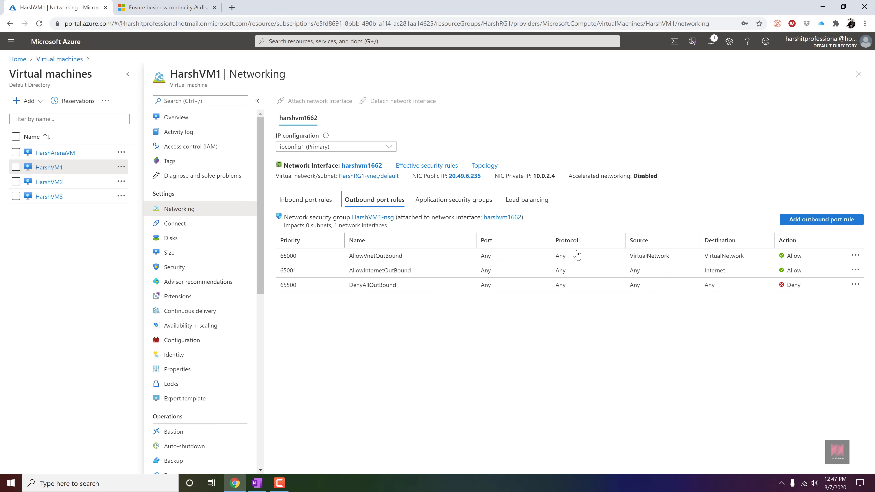
{"action": "left_click", "coordinate": [305, 200]}
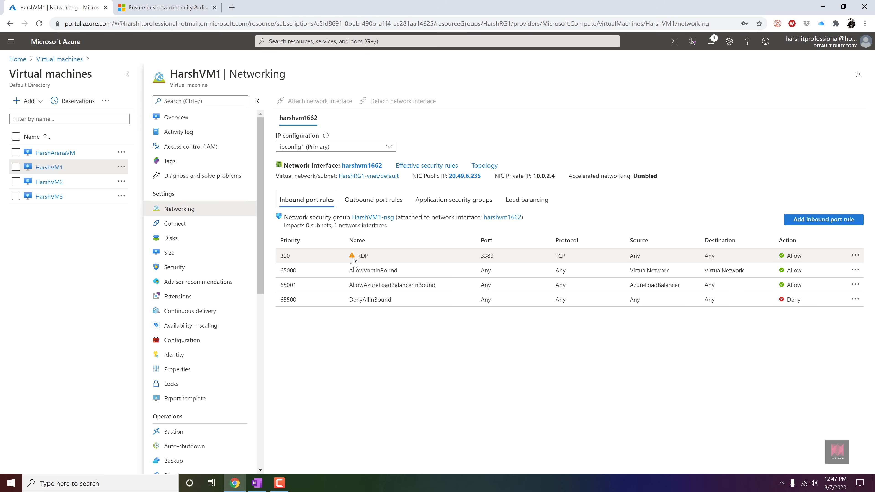
Step: Return to HarshVM1's overview and open its RDP connection settings
{"action": "left_click", "coordinate": [198, 117]}
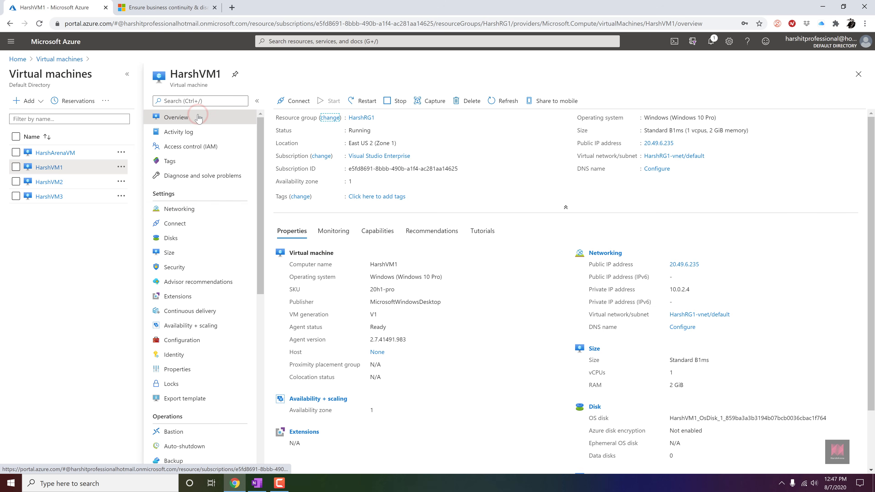
{"action": "left_click", "coordinate": [294, 98]}
{"action": "left_click", "coordinate": [295, 119]}
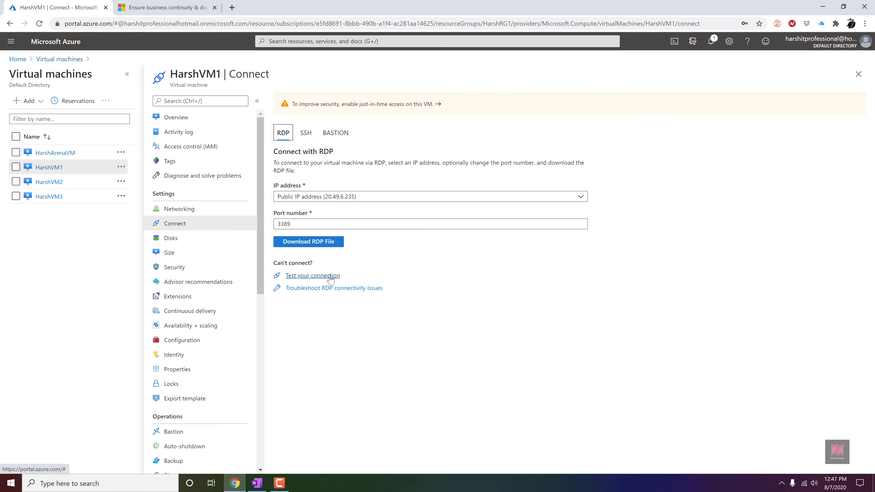
Step: Download the RDP file for HarshVM1, open it, and start the remote connection despite the unknown publisher
{"action": "left_click", "coordinate": [337, 243]}
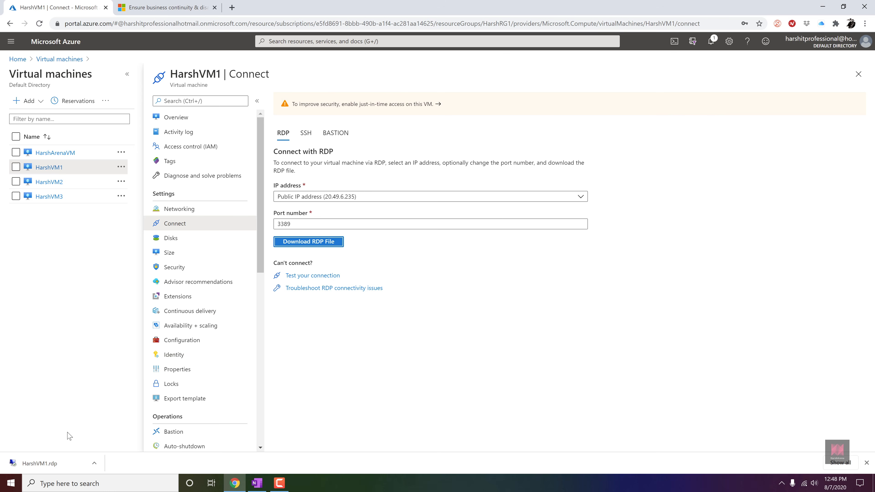
{"action": "left_click", "coordinate": [51, 463]}
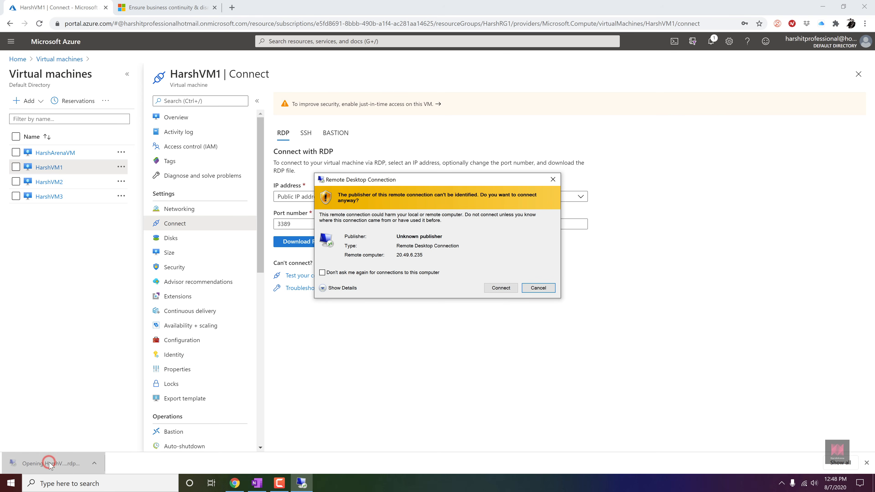
{"action": "left_click", "coordinate": [492, 290]}
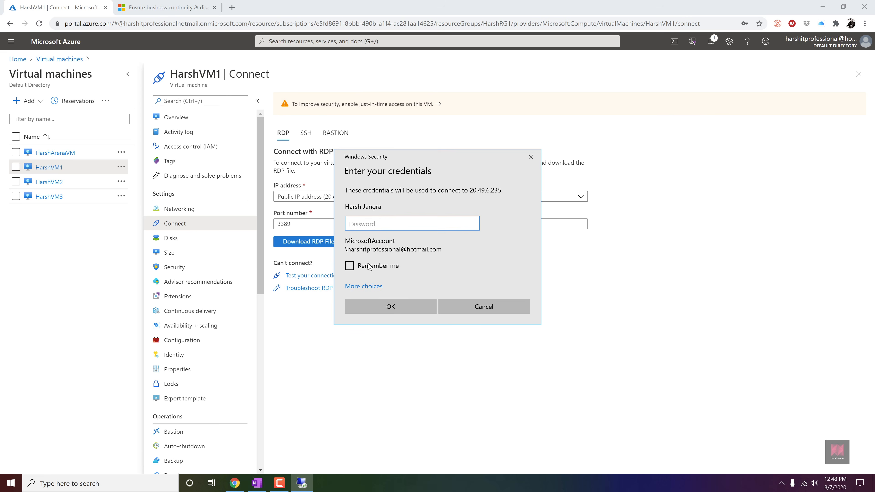
Step: Sign in to HarshVM1 with a different account, entering the user name harshadmin and the account password, and accept the untrusted certificate
{"action": "left_click", "coordinate": [364, 289]}
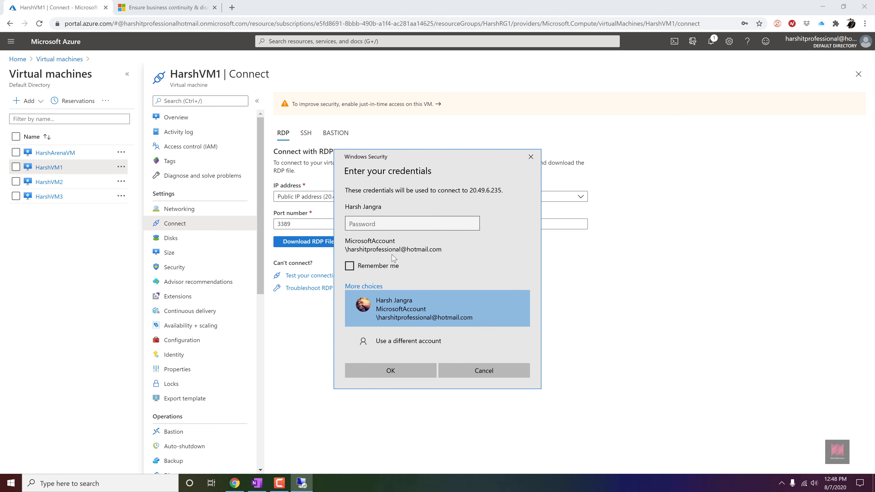
{"action": "left_click", "coordinate": [467, 346]}
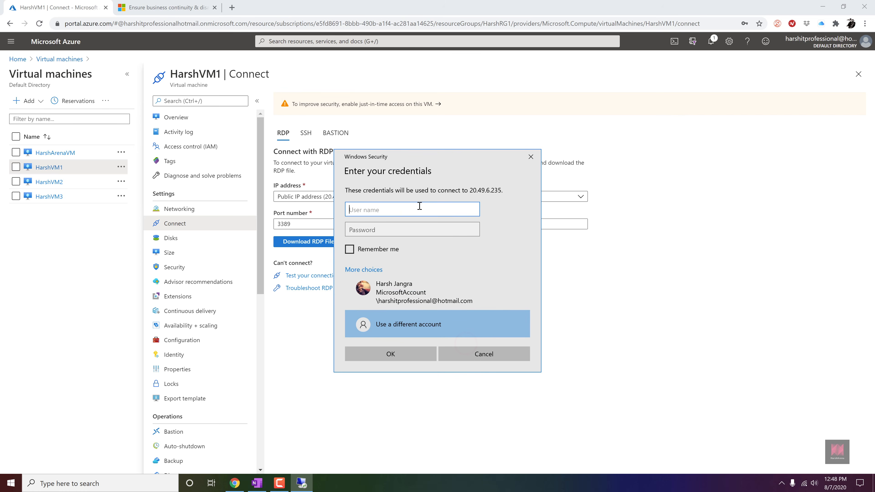
{"action": "type", "text": "harshadmin"}
{"action": "key", "text": "Tab"}
{"action": "type", "text": "●●●●●●●●●●●"}
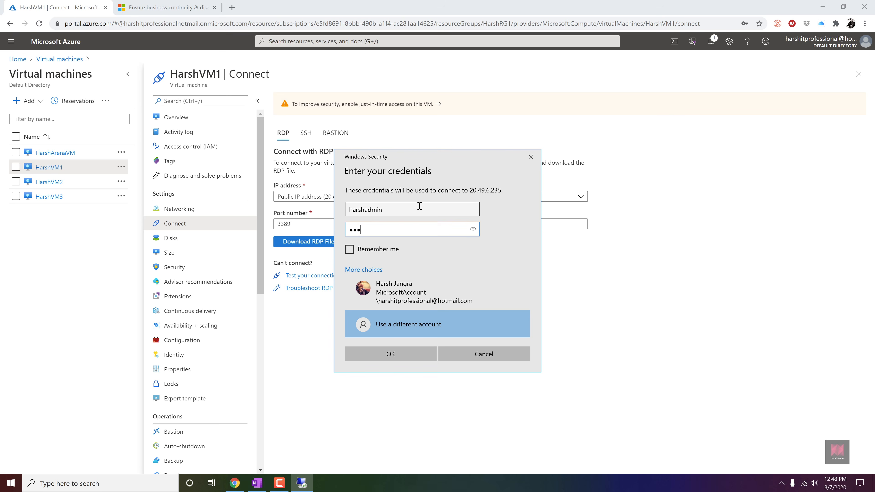
{"action": "type", "text": "●●●"}
{"action": "left_click", "coordinate": [400, 357]}
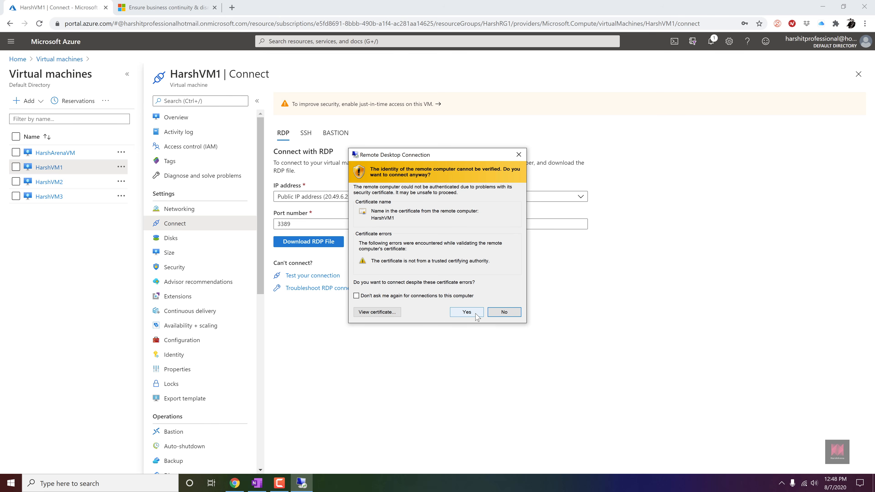
{"action": "left_click", "coordinate": [467, 312]}
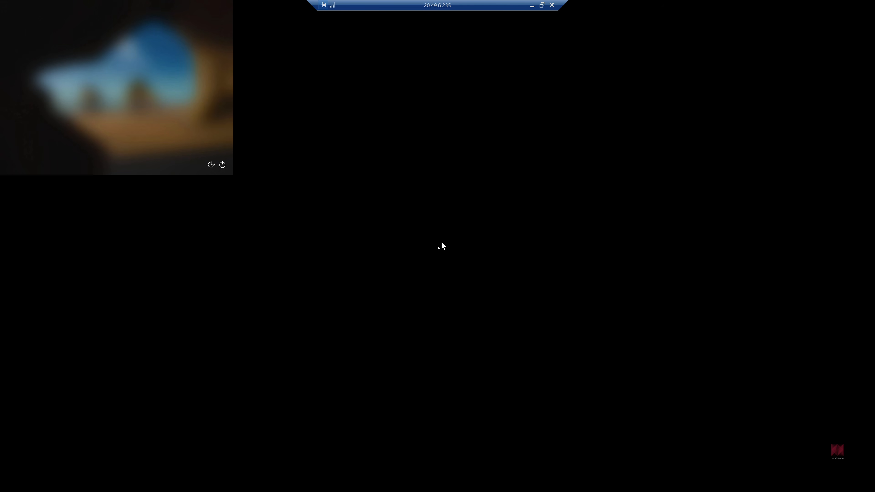
Step: Restore the HarshVM1 remote session from full screen to a window and enlarge it to cover most of the portal page
{"action": "left_click", "coordinate": [540, 5]}
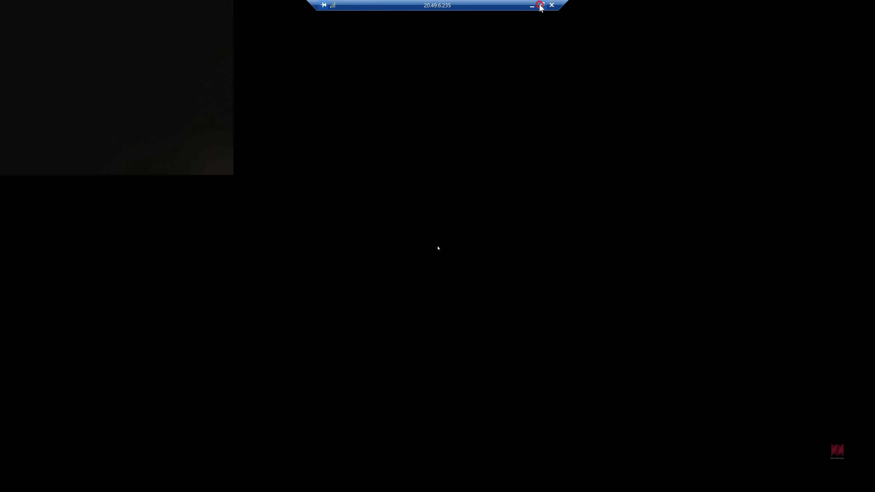
{"action": "left_click_drag", "start_coordinate": [89, 5], "coordinate": [343, 56]}
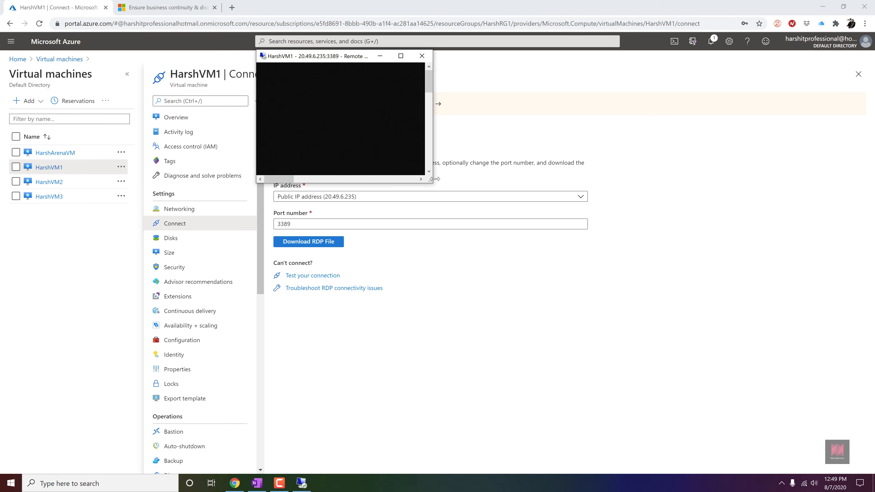
{"action": "left_click_drag", "start_coordinate": [431, 182], "coordinate": [873, 468]}
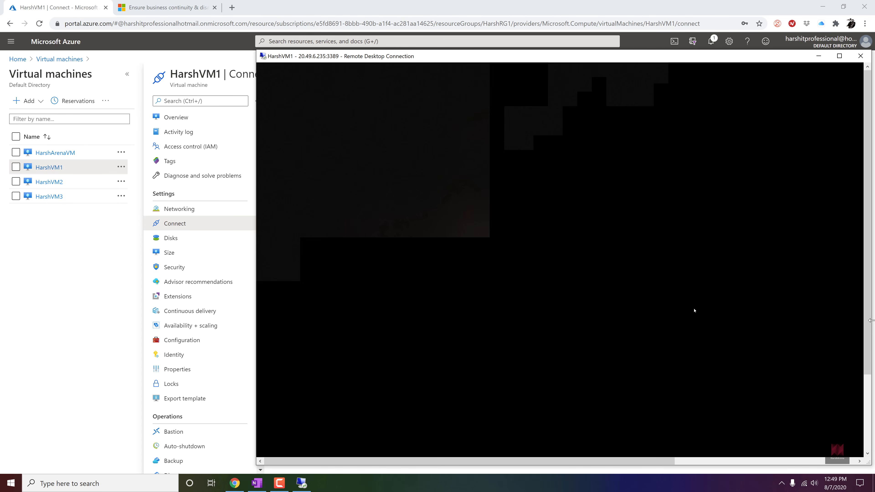
{"action": "left_click_drag", "start_coordinate": [863, 336], "coordinate": [871, 319]}
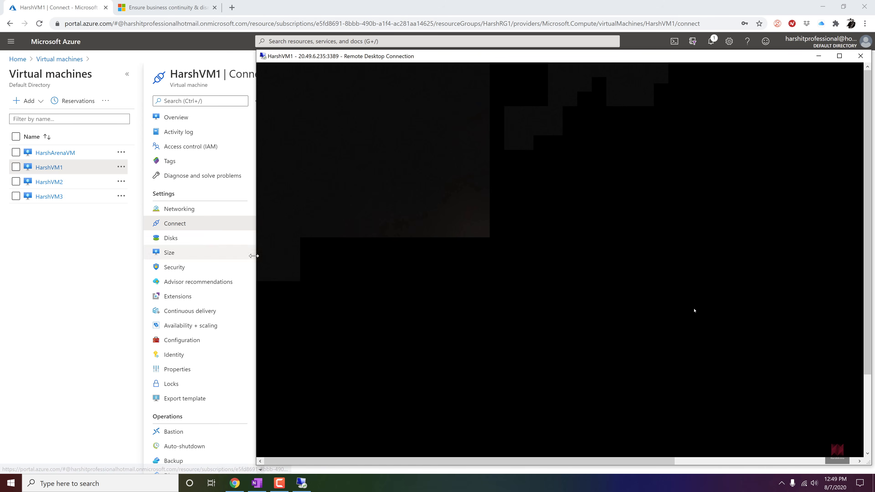
{"action": "left_click_drag", "start_coordinate": [254, 255], "coordinate": [138, 259]}
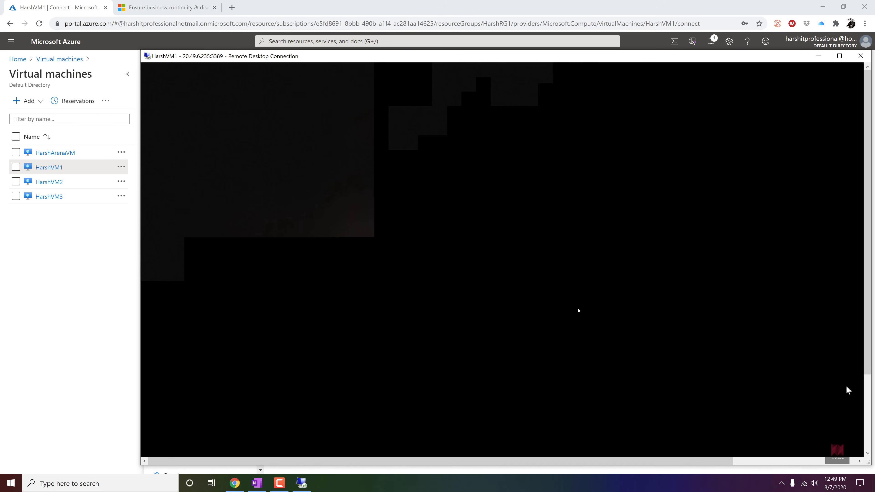
{"action": "left_click_drag", "start_coordinate": [868, 365], "coordinate": [866, 283]}
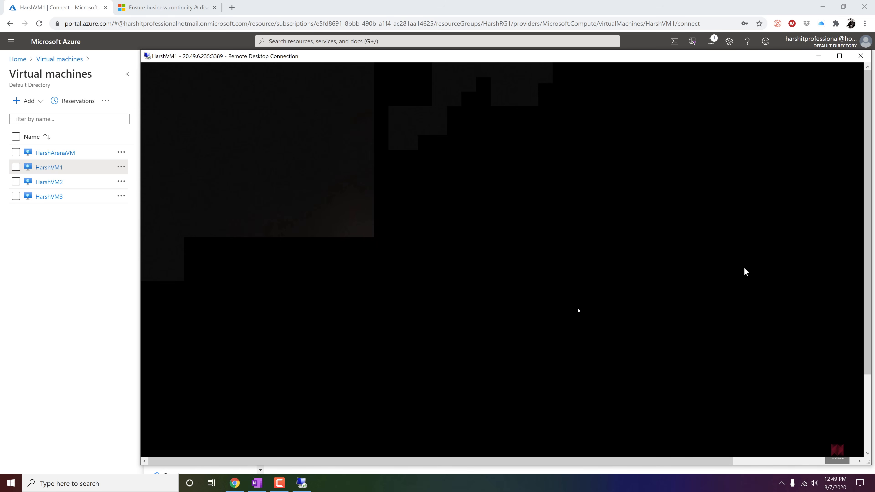
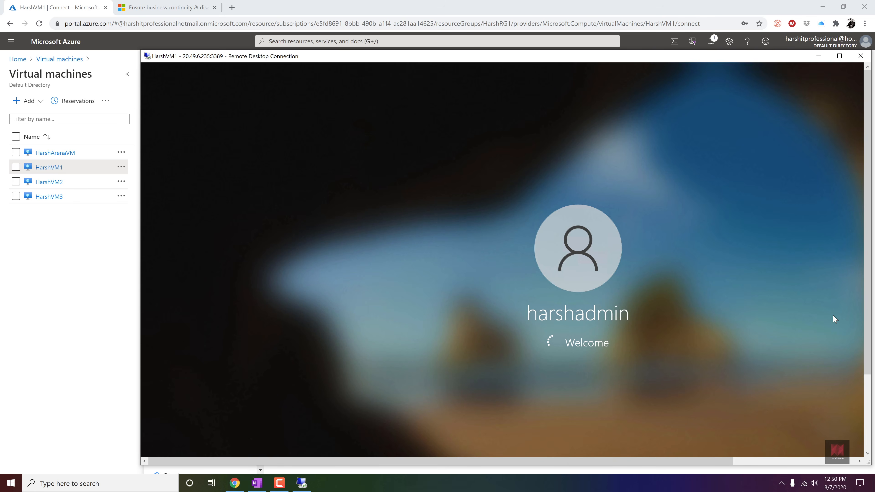
Step: Minimize the HarshVM1 remote session and review the portal notifications
{"action": "left_click", "coordinate": [818, 57]}
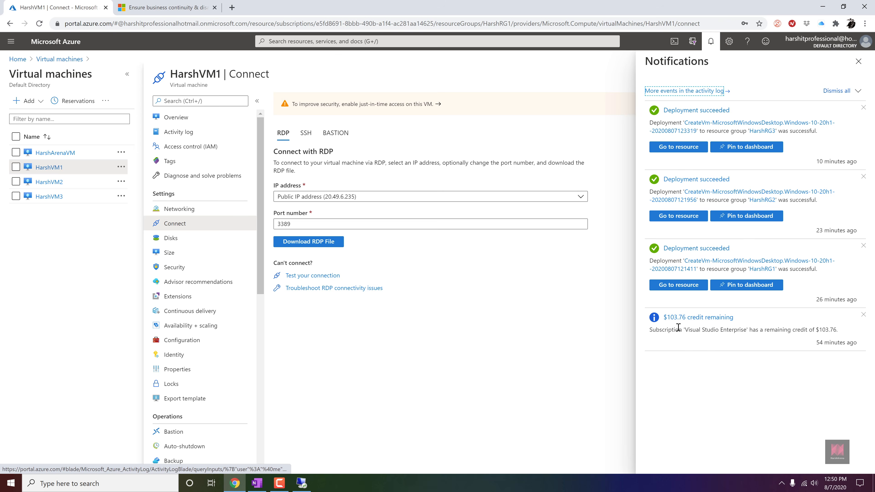
{"action": "left_click", "coordinate": [599, 308]}
{"action": "left_click", "coordinate": [711, 43]}
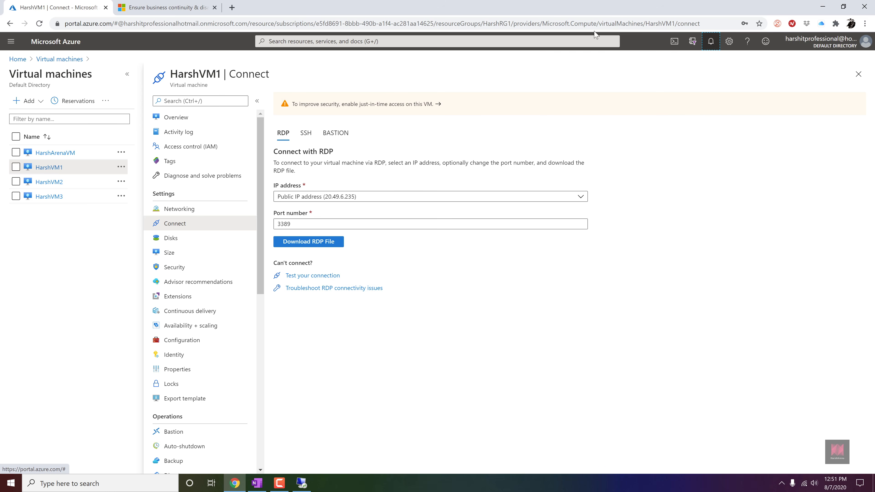
Step: Open the list of resource groups through the portal home page
{"action": "left_click", "coordinate": [16, 60]}
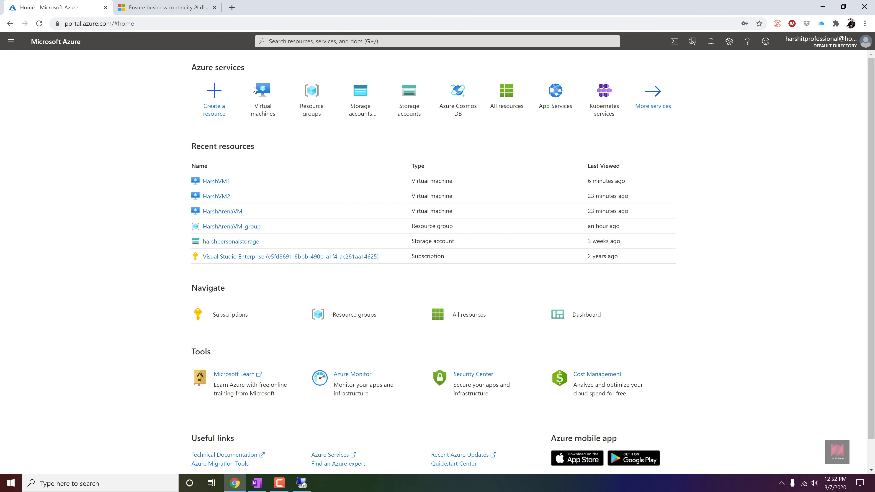
{"action": "left_click", "coordinate": [303, 99]}
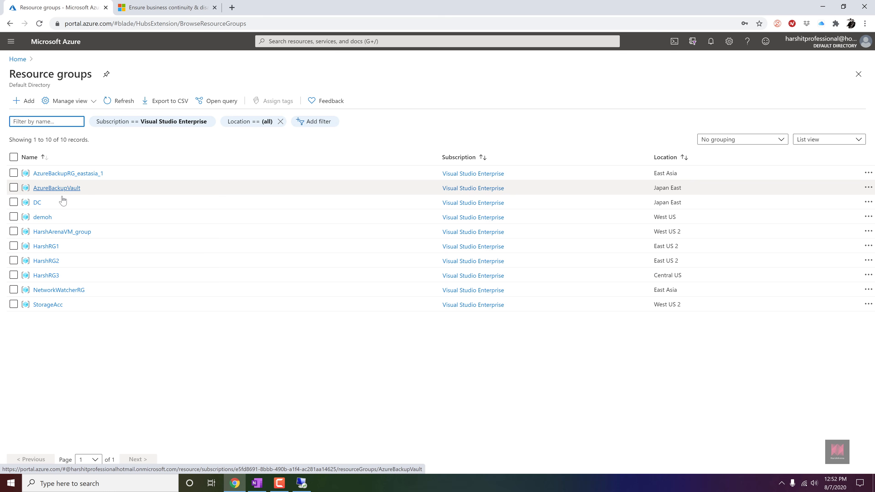
{"action": "left_click", "coordinate": [13, 246]}
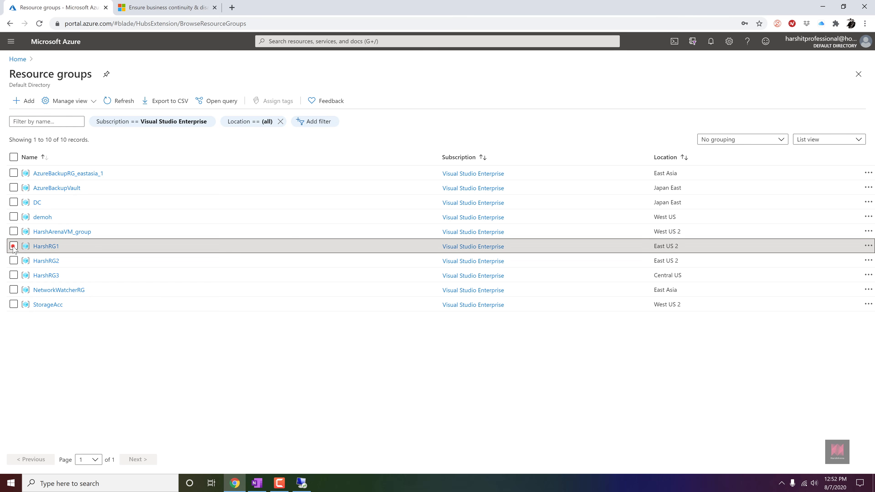
{"action": "left_click", "coordinate": [13, 260]}
{"action": "left_click", "coordinate": [14, 275]}
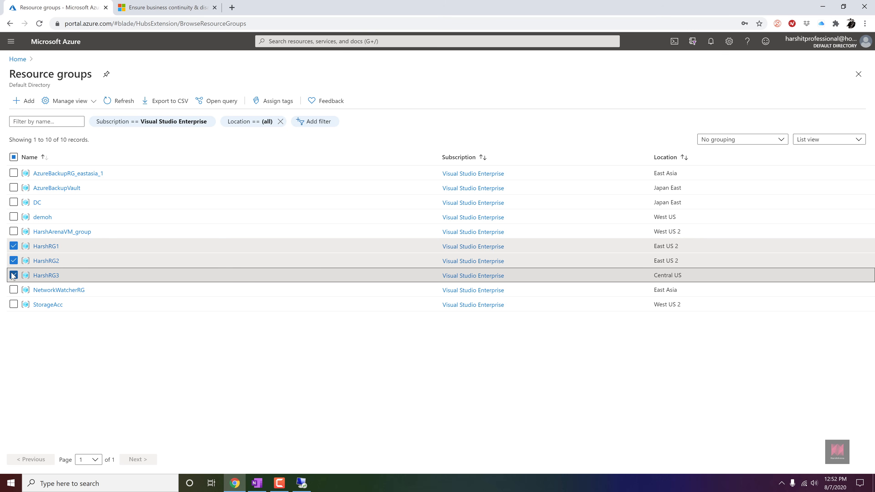
{"action": "left_click", "coordinate": [13, 275]}
{"action": "left_click", "coordinate": [14, 260]}
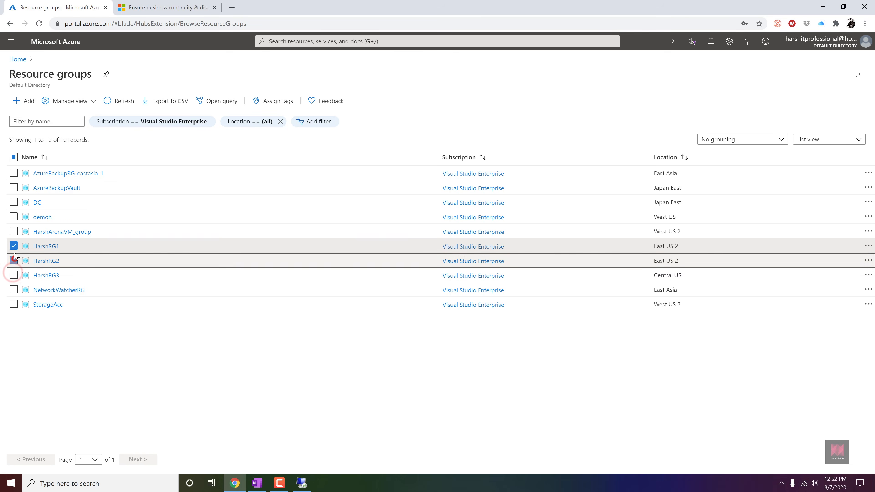
{"action": "left_click", "coordinate": [13, 246]}
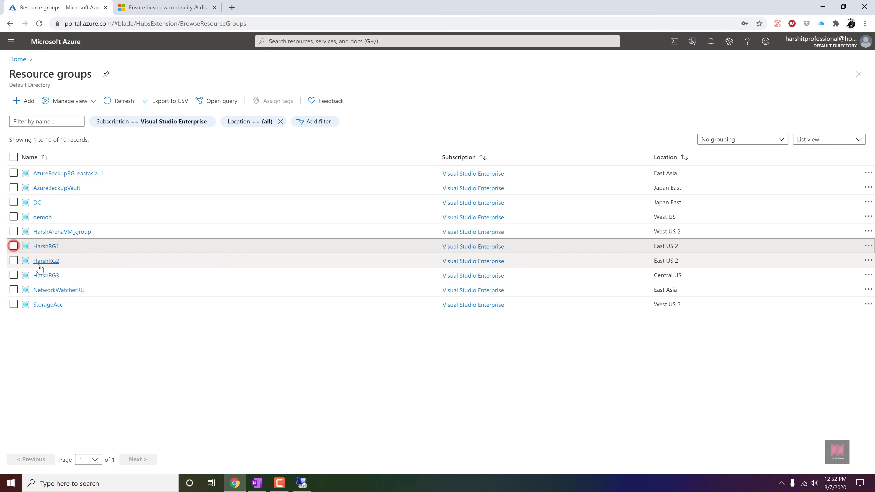
Step: Open the resource group HarshRG3, then bring back the HarshVM1 remote session and close it
{"action": "left_click", "coordinate": [50, 279]}
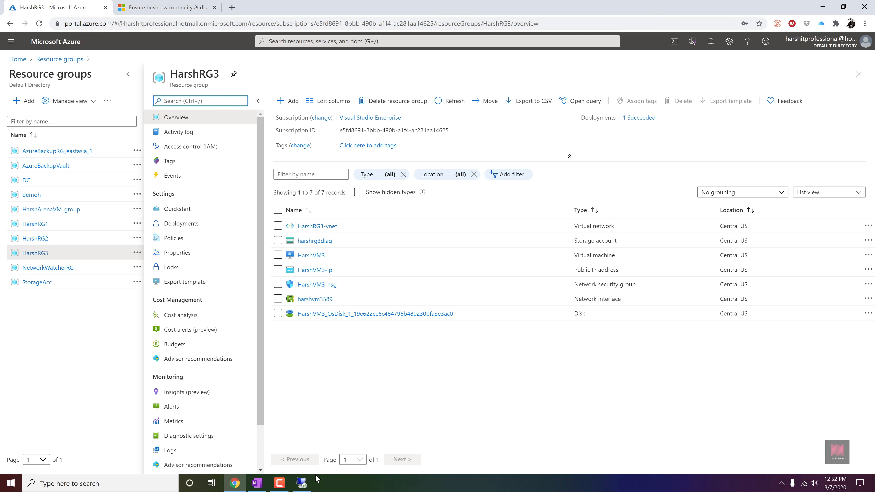
{"action": "left_click", "coordinate": [310, 483]}
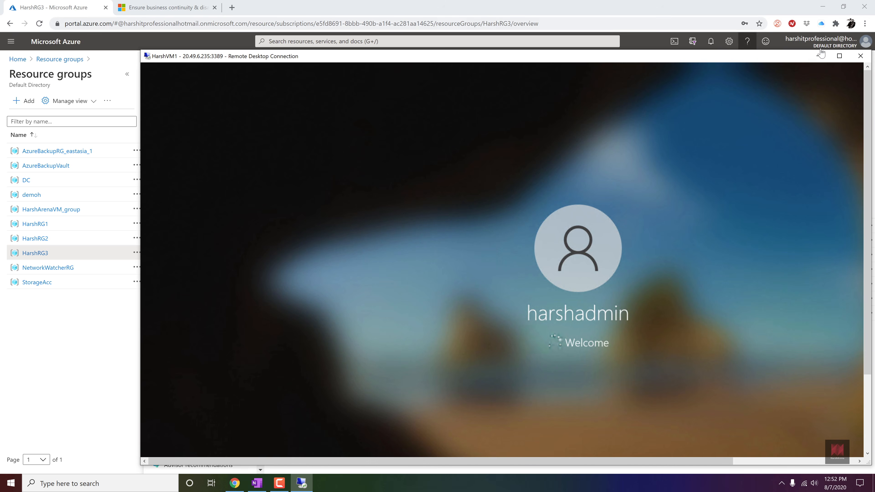
{"action": "left_click", "coordinate": [865, 56]}
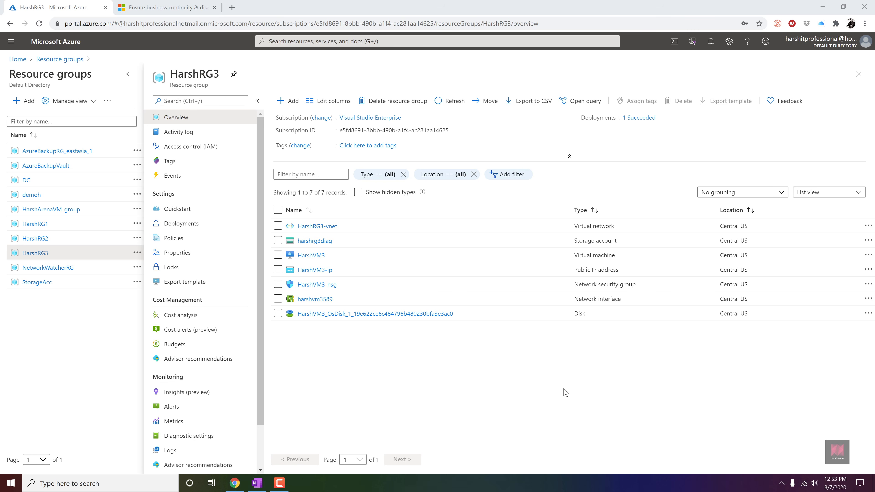
Step: Delete all resources in HarshRG3, confirming with "yes", and check the deletion's progress in the notifications
{"action": "left_click", "coordinate": [277, 209]}
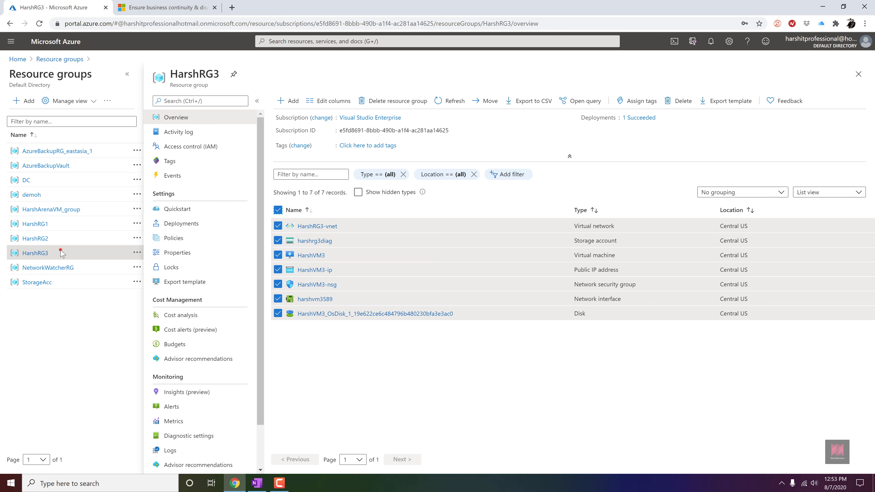
{"action": "left_click", "coordinate": [39, 254]}
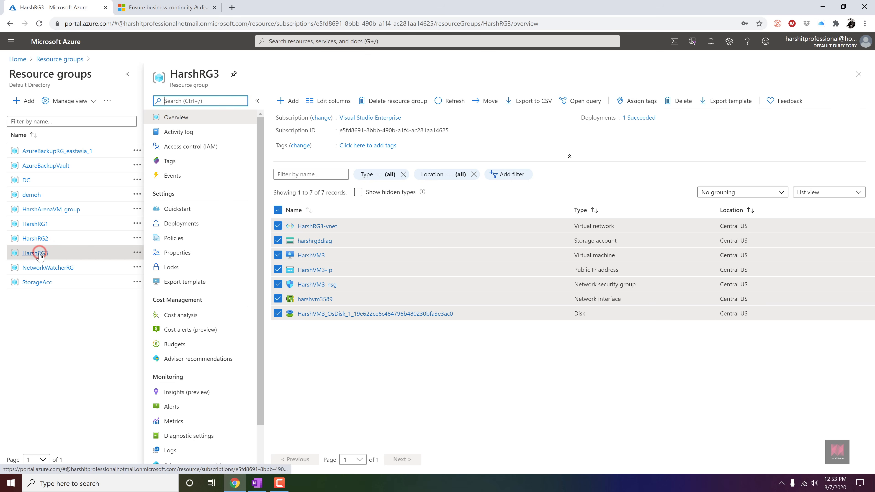
{"action": "left_click", "coordinate": [136, 253]}
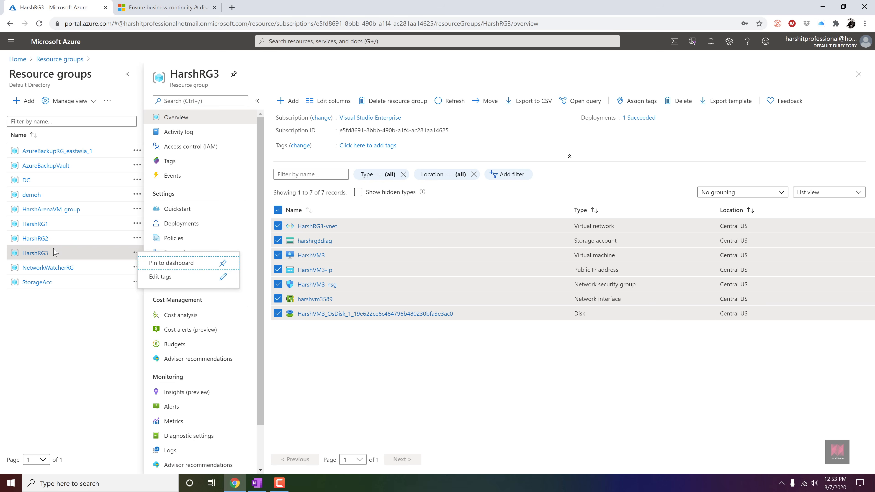
{"action": "left_click", "coordinate": [35, 252]}
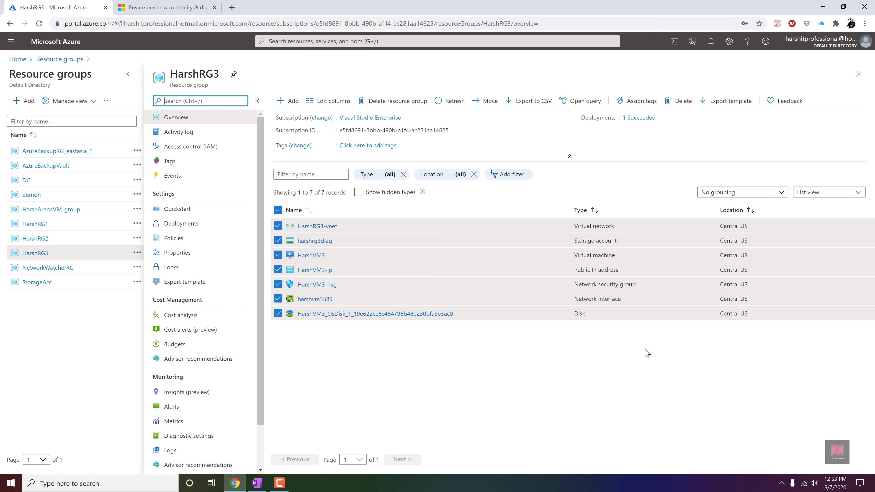
{"action": "left_click", "coordinate": [683, 110]}
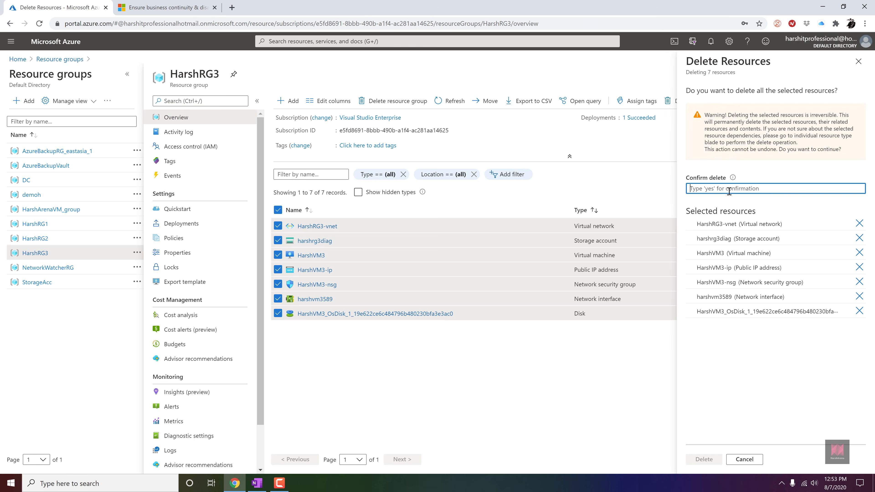
{"action": "type", "text": "yes"}
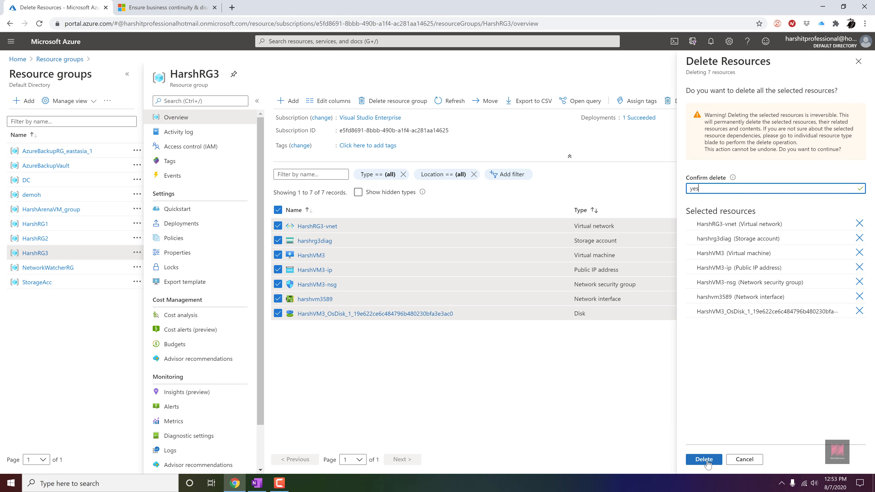
{"action": "left_click", "coordinate": [706, 461]}
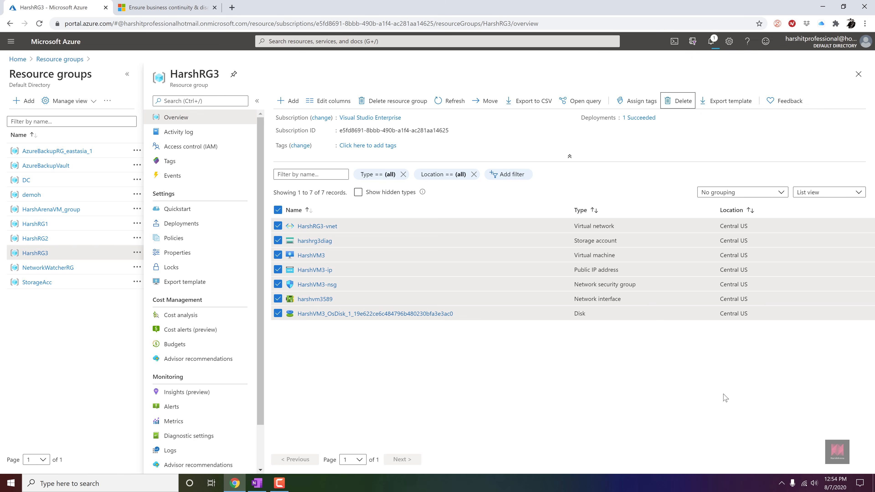
{"action": "left_click", "coordinate": [710, 42]}
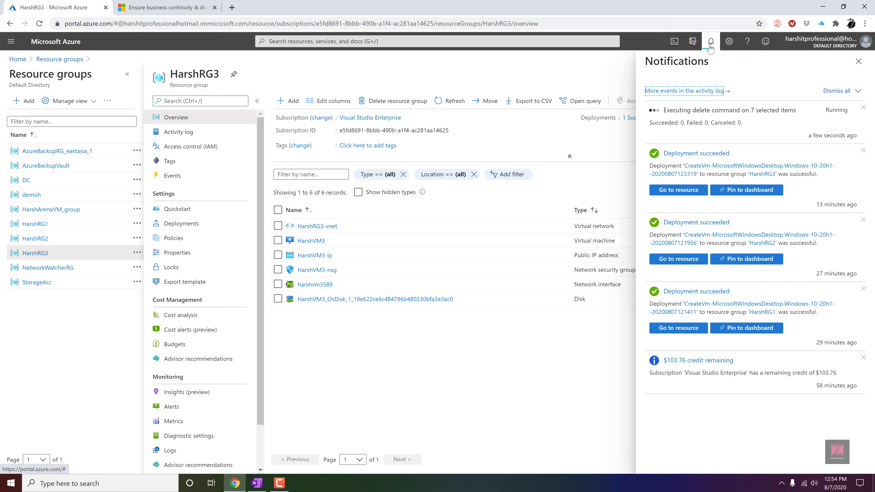
{"action": "left_click", "coordinate": [710, 47]}
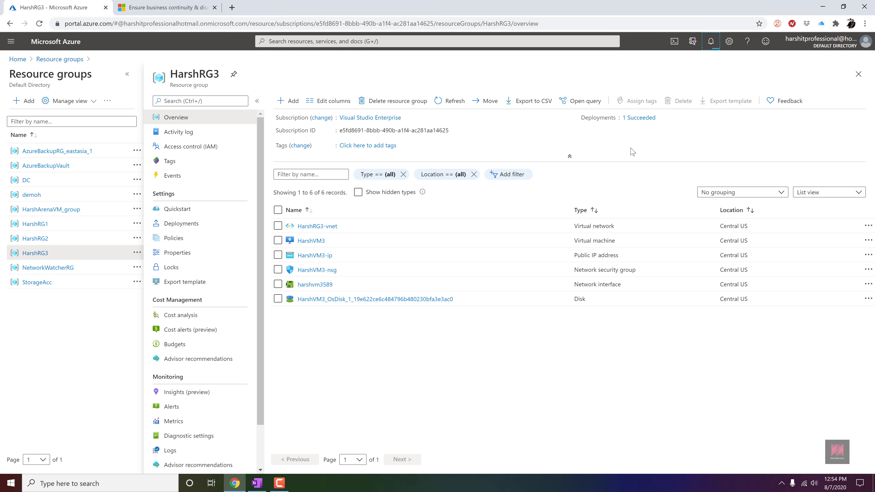
{"action": "left_click", "coordinate": [10, 483]}
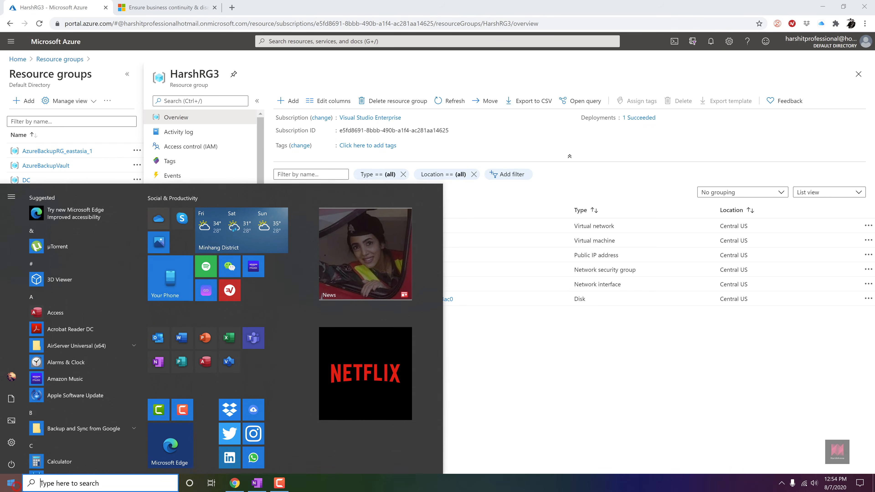
{"action": "type", "text": "windows"}
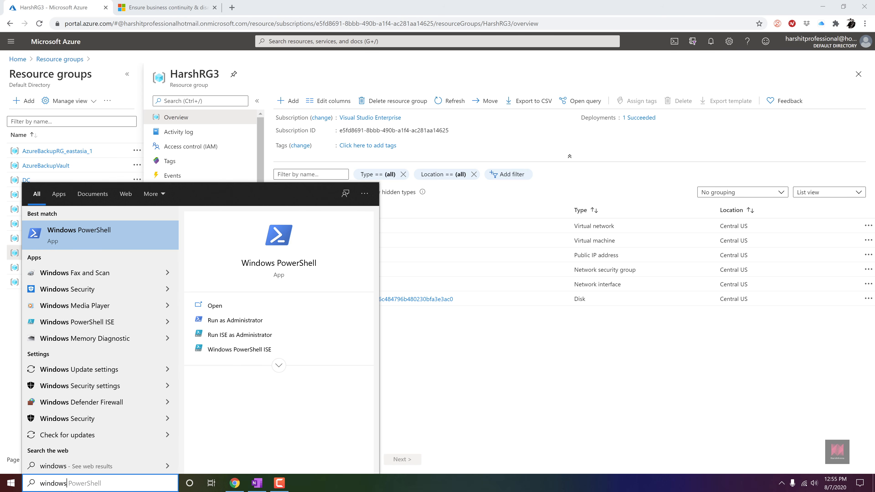
{"action": "left_click", "coordinate": [603, 410]}
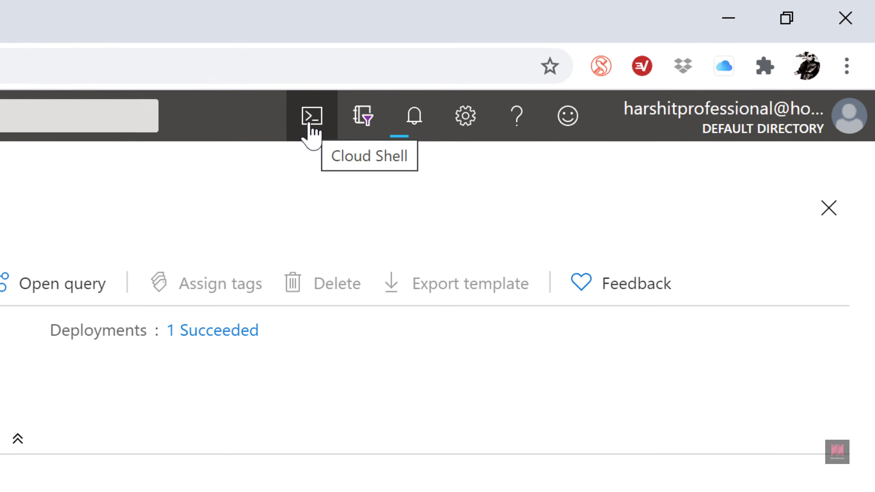
Step: Open Azure Cloud Shell with PowerShell and create its storage in the Visual Studio Enterprise subscription
{"action": "left_click", "coordinate": [296, 127]}
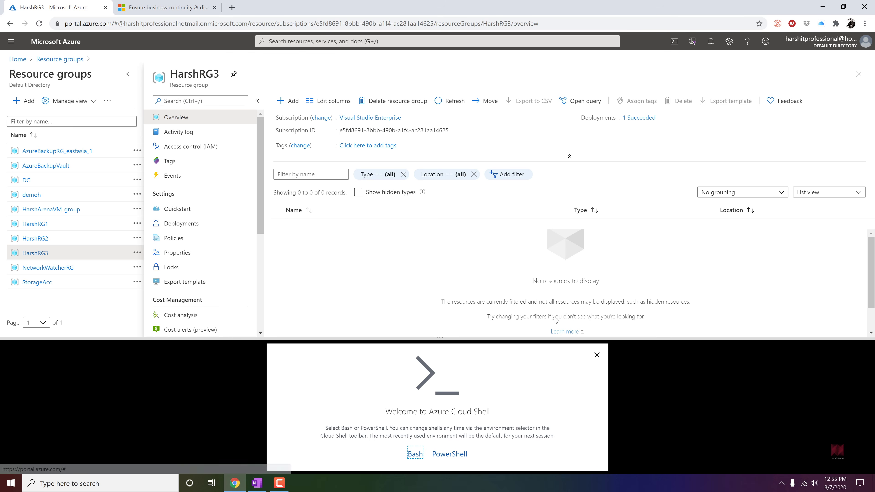
{"action": "left_click", "coordinate": [460, 455]}
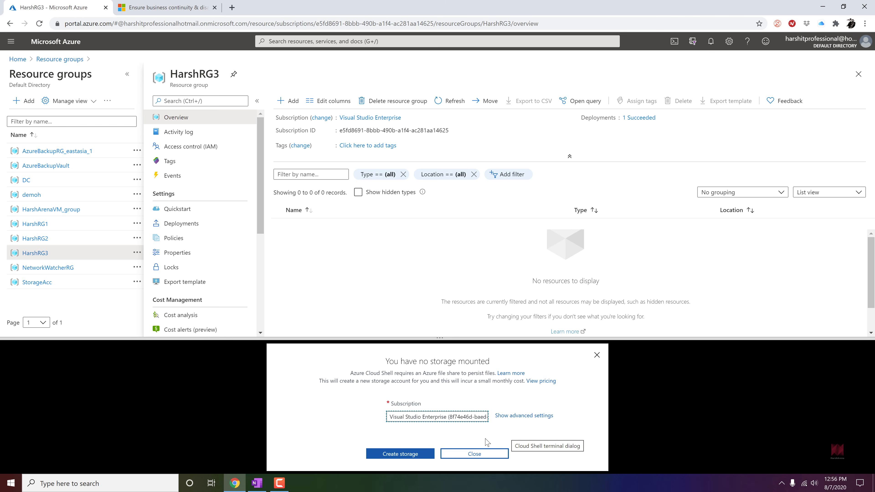
{"action": "left_click", "coordinate": [421, 457]}
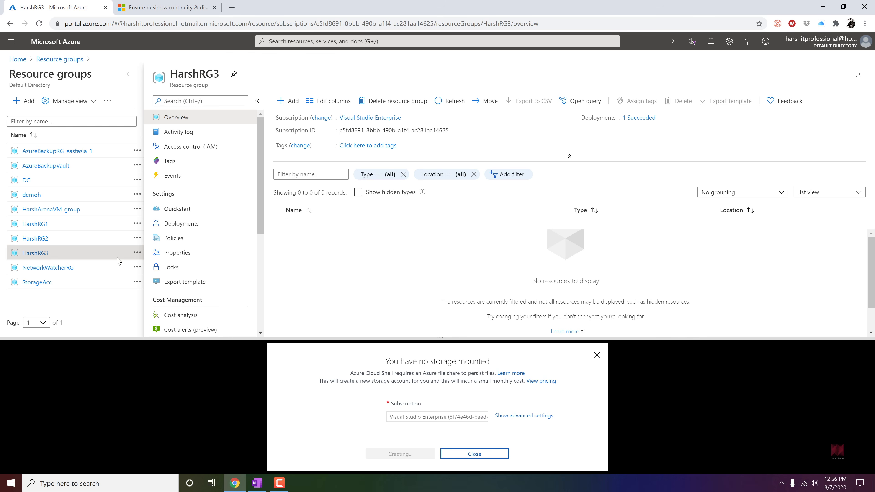
Step: Delete the resource group HarshRG3, confirming with its name, and check the deletion in the notifications
{"action": "left_click", "coordinate": [389, 106]}
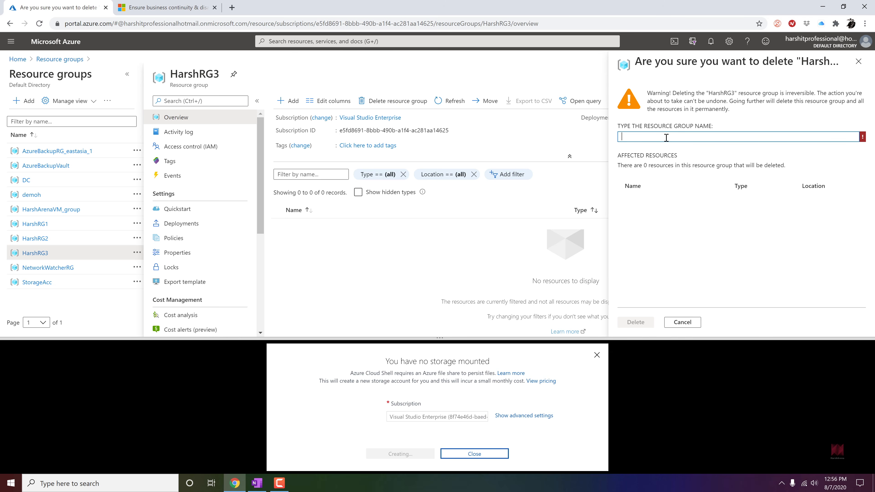
{"action": "type", "text": "HarshRG3"}
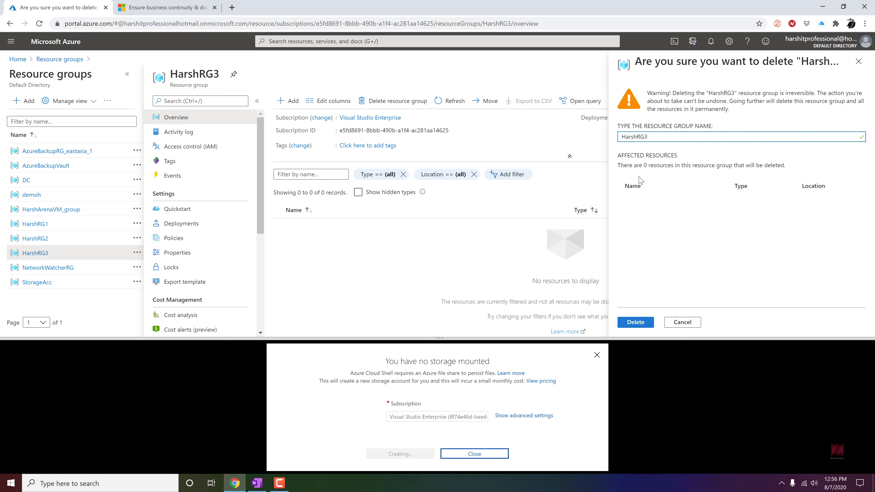
{"action": "left_click", "coordinate": [638, 323]}
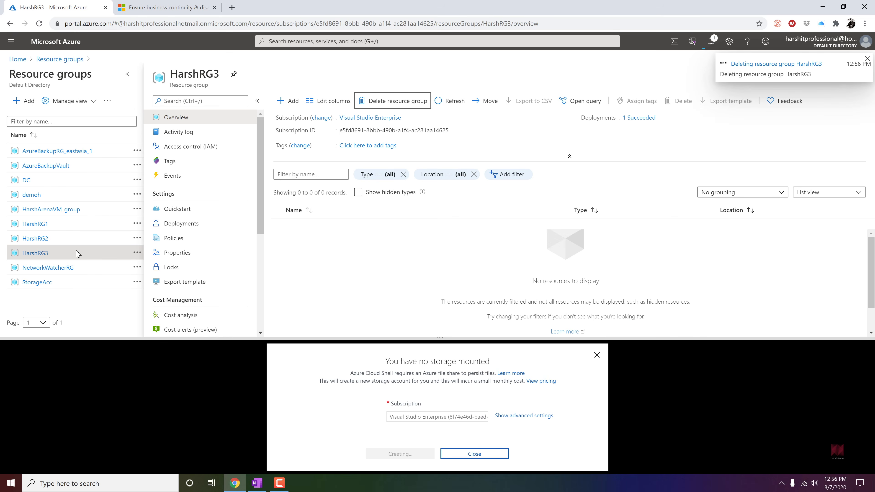
{"action": "left_click", "coordinate": [710, 42]}
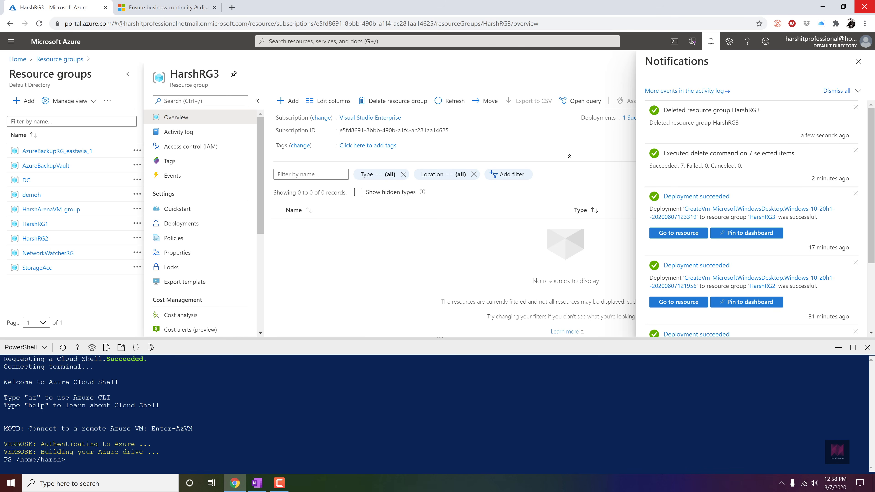
Step: Try to remove the resource group HarshRG2 in Cloud Shell with Remove-AzResourceGroup -name HarshRG2, answering the confirmation with y
{"action": "type", "text": "Remove-AzResourceGroup -name Har"}
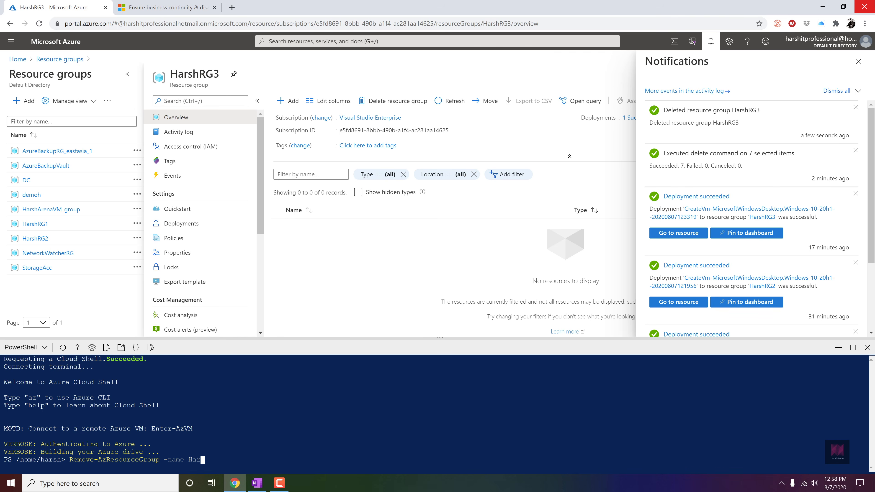
{"action": "type", "text": "shRG2"}
{"action": "key", "text": "Return"}
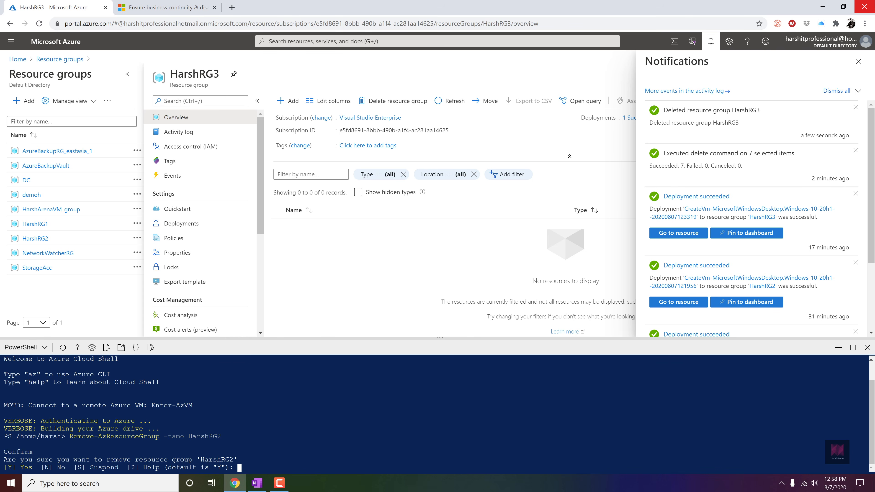
{"action": "type", "text": "y"}
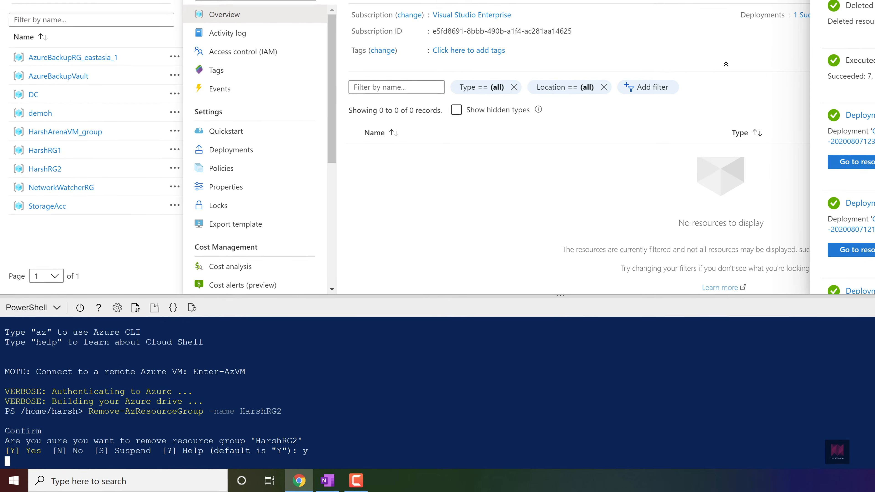
{"action": "key", "text": "Return"}
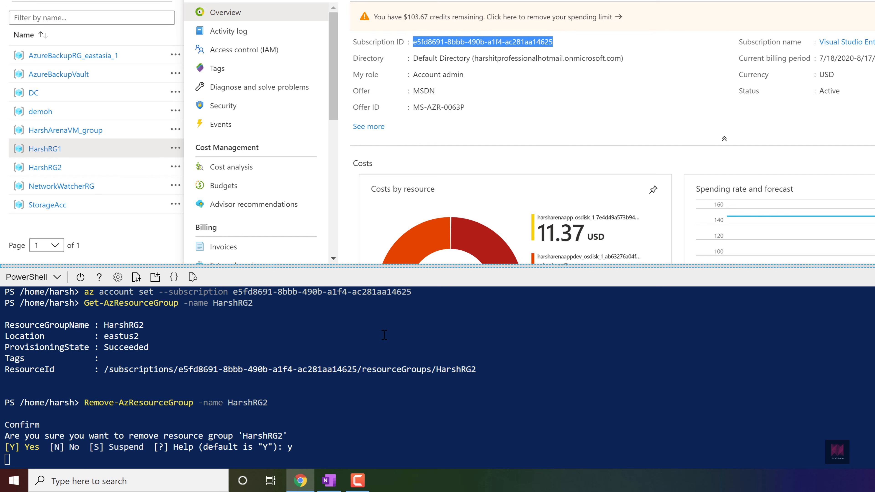
Step: Review the Cloud Shell history and highlight the az account set --subscription command run before the HarshRG2 removal
{"action": "left_click", "coordinate": [412, 290]}
{"action": "left_click_drag", "start_coordinate": [412, 290], "coordinate": [80, 348]}
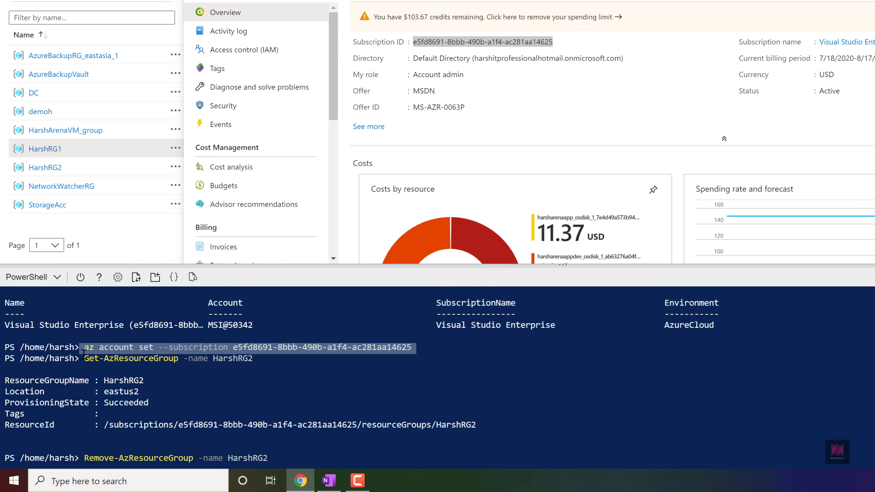
{"action": "key", "text": "Return"}
{"action": "type", "text": "y"}
{"action": "key", "text": "Return"}
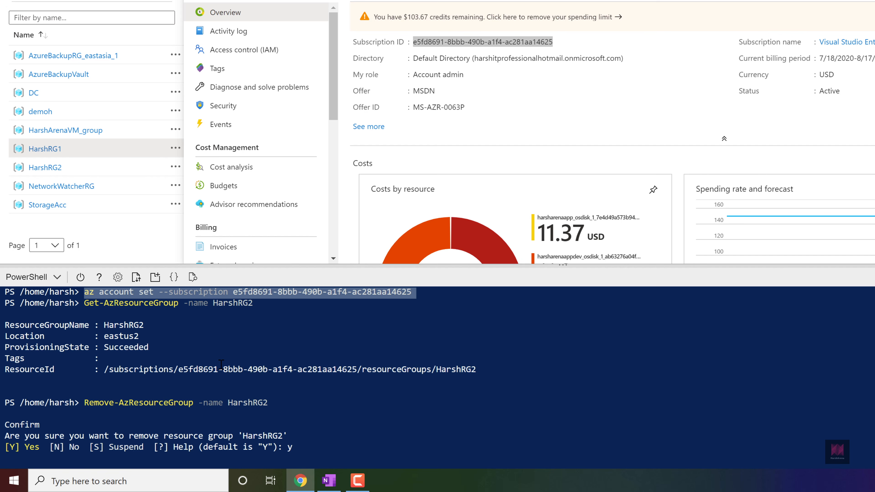